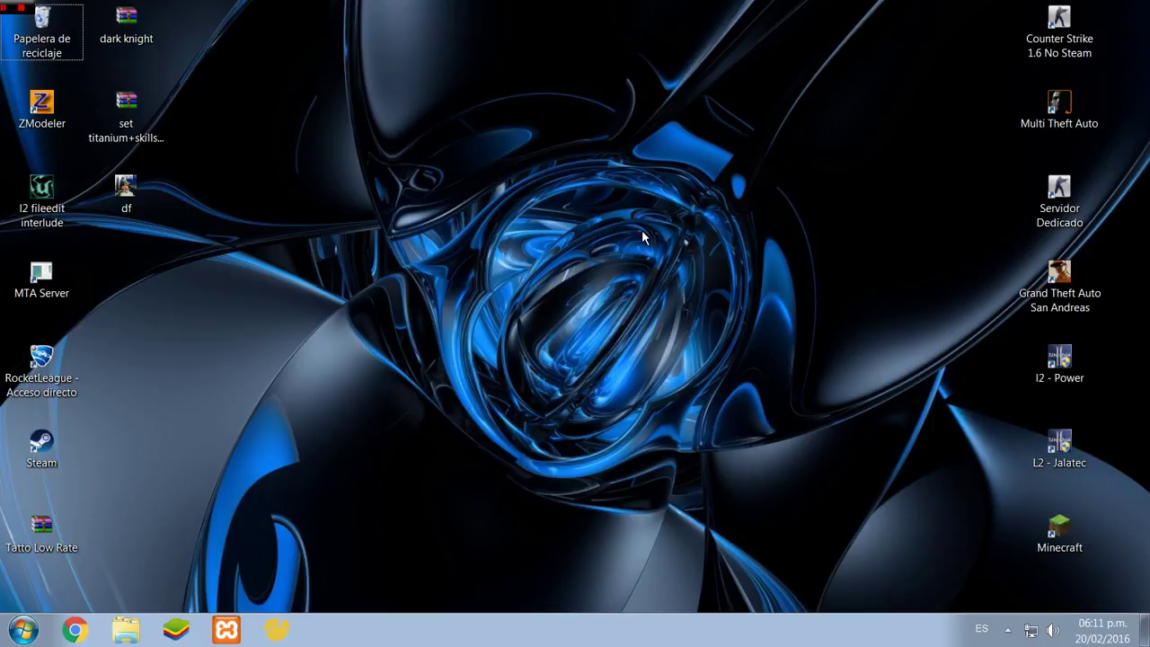
right_click(564, 232)
left_click(593, 300)
right_click(580, 271)
left_click(616, 334)
right_click(614, 331)
left_click(662, 400)
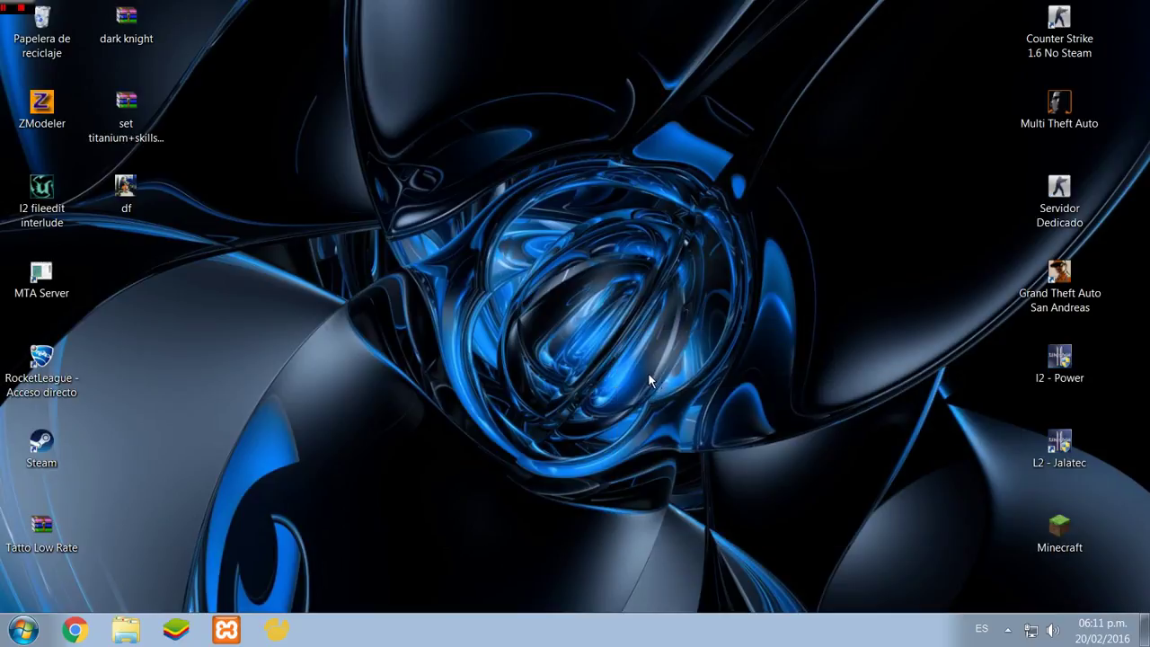
left_click_drag(520, 144, 775, 436)
left_click_drag(447, 142, 729, 458)
left_click_drag(711, 498, 621, 409)
left_click_drag(565, 357, 902, 361)
left_click_drag(569, 426, 742, 473)
left_click_drag(314, 47, 784, 558)
left_click_drag(419, 79, 725, 585)
left_click_drag(412, 357, 456, 375)
left_click_drag(385, 137, 690, 145)
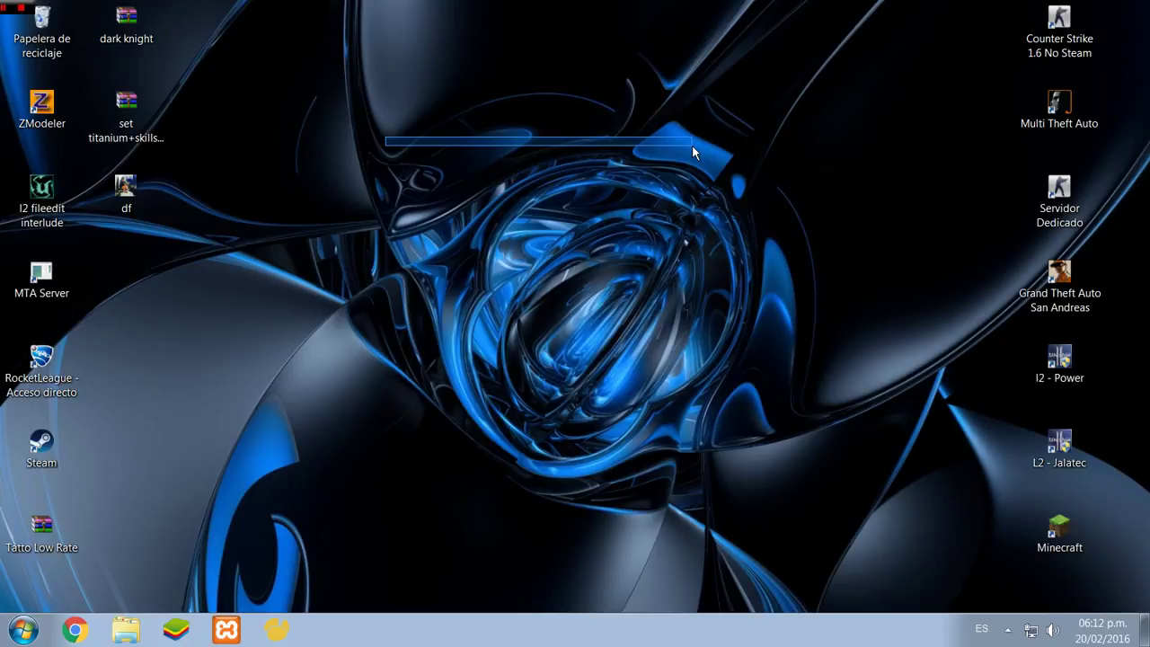
mouse_move(691, 145)
left_mouse_down()
mouse_move(701, 156)
mouse_move(715, 128)
mouse_move(697, 162)
mouse_move(675, 142)
left_mouse_up()
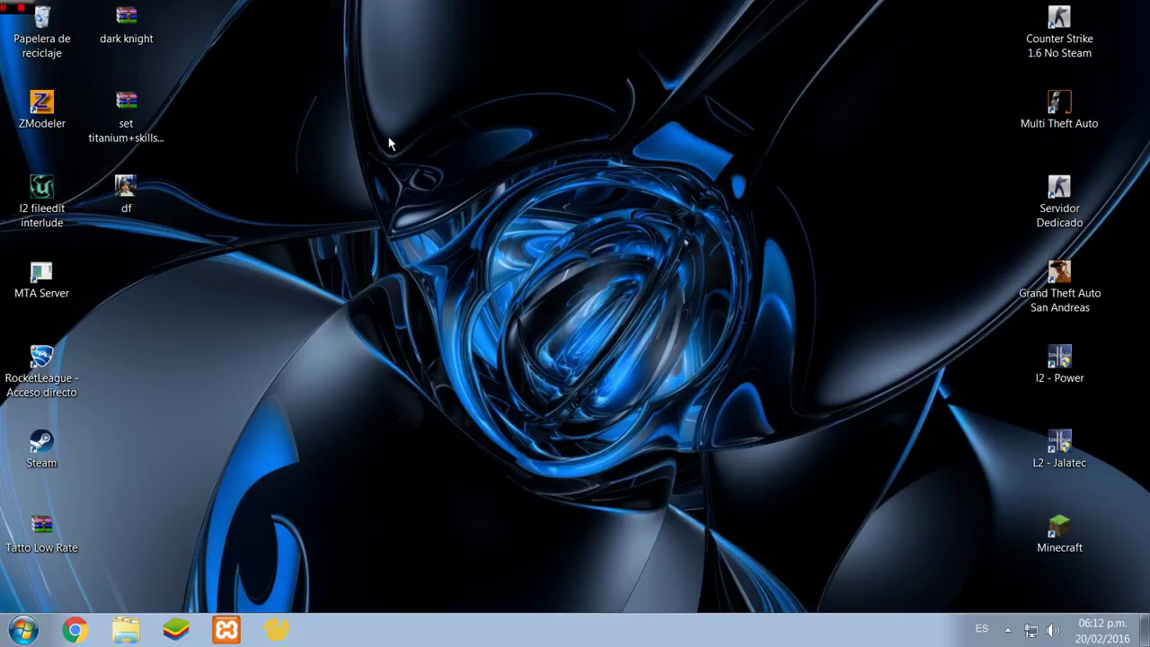
left_click_drag(624, 138, 723, 160)
left_click_drag(393, 186, 716, 395)
left_click_drag(691, 229, 755, 334)
right_click(420, 344)
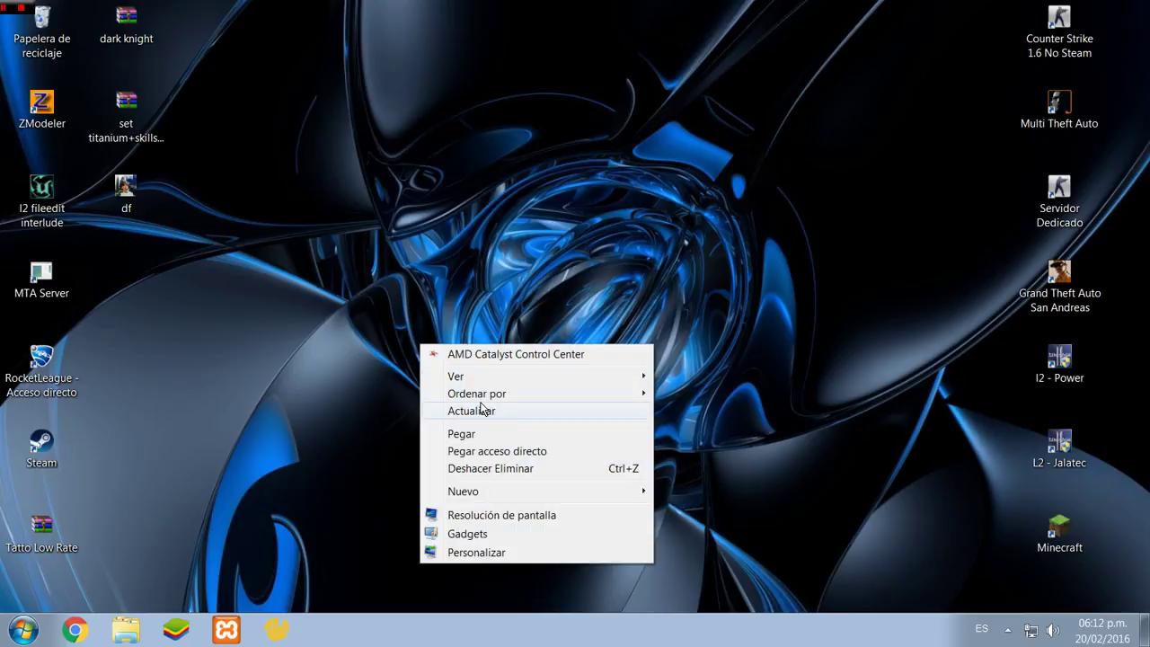
left_click(481, 415)
left_click_drag(616, 271, 534, 467)
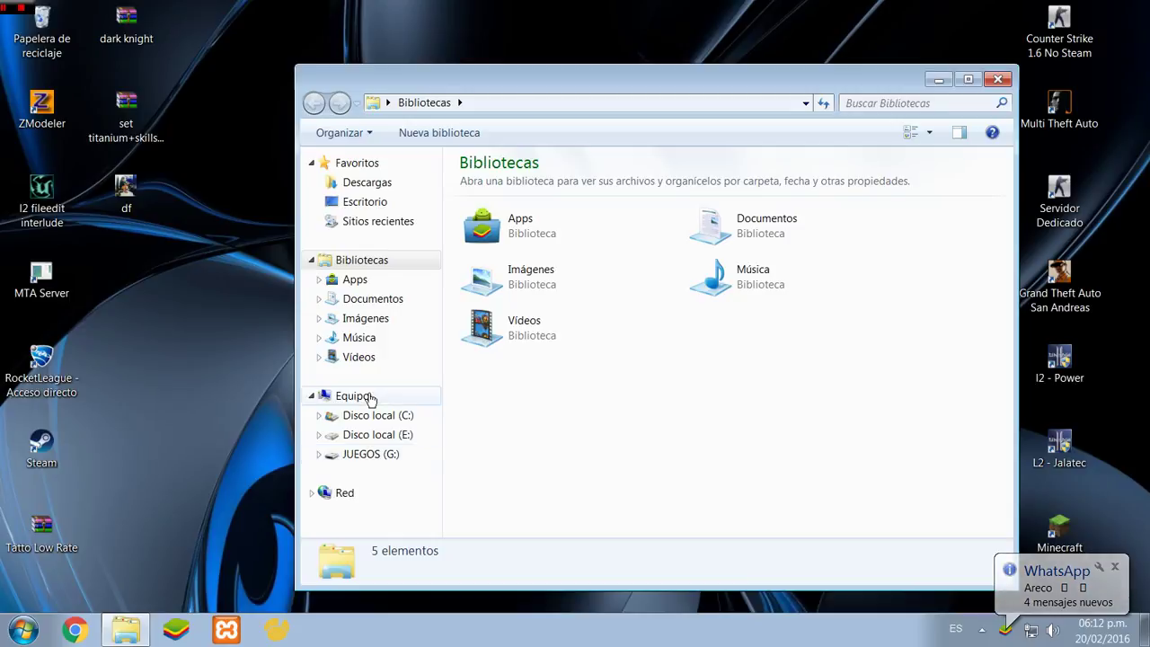
Open the loginserver folder inside Server Jalatec on local disk E:
left_click(377, 435)
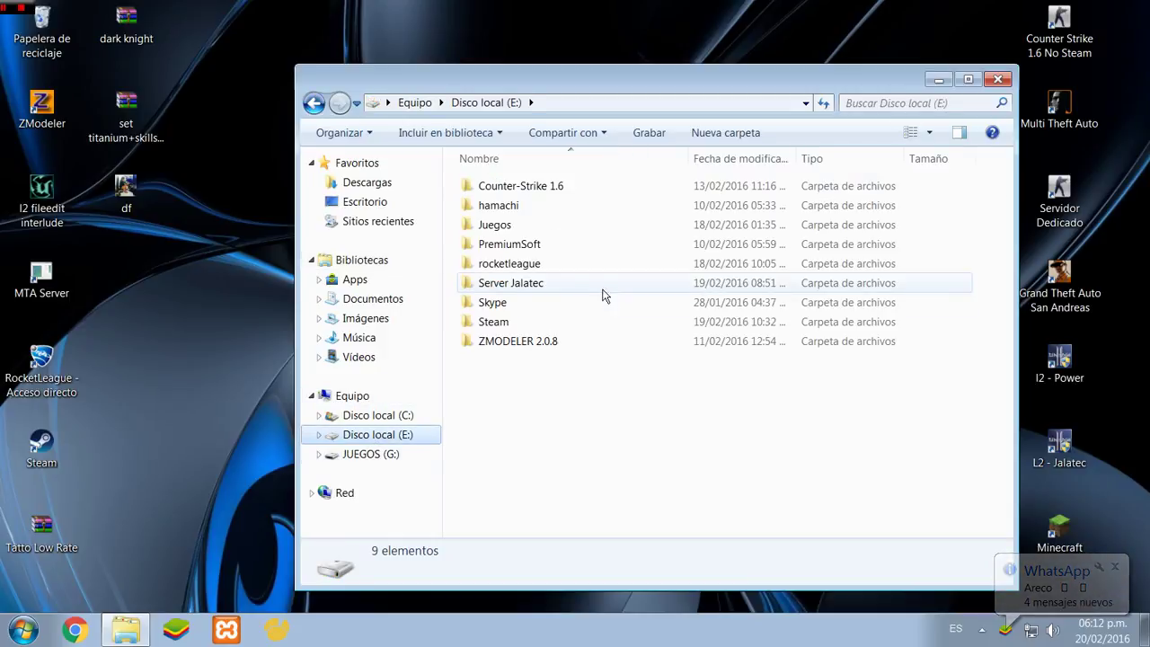
double_click(567, 285)
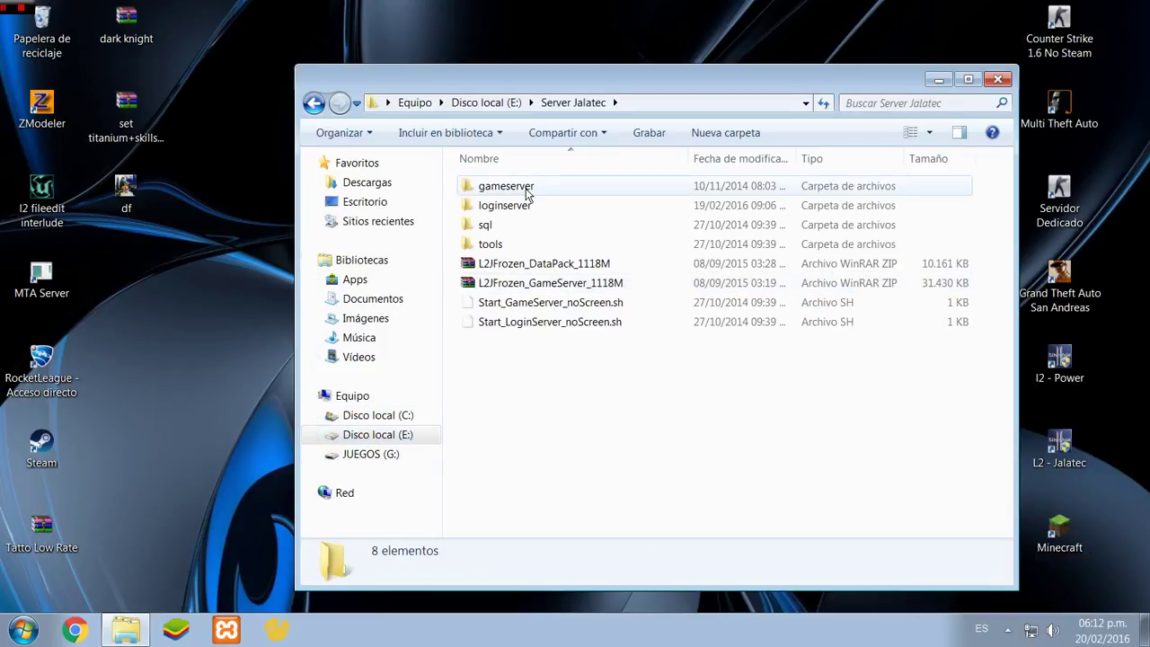
left_click(530, 188)
double_click(519, 209)
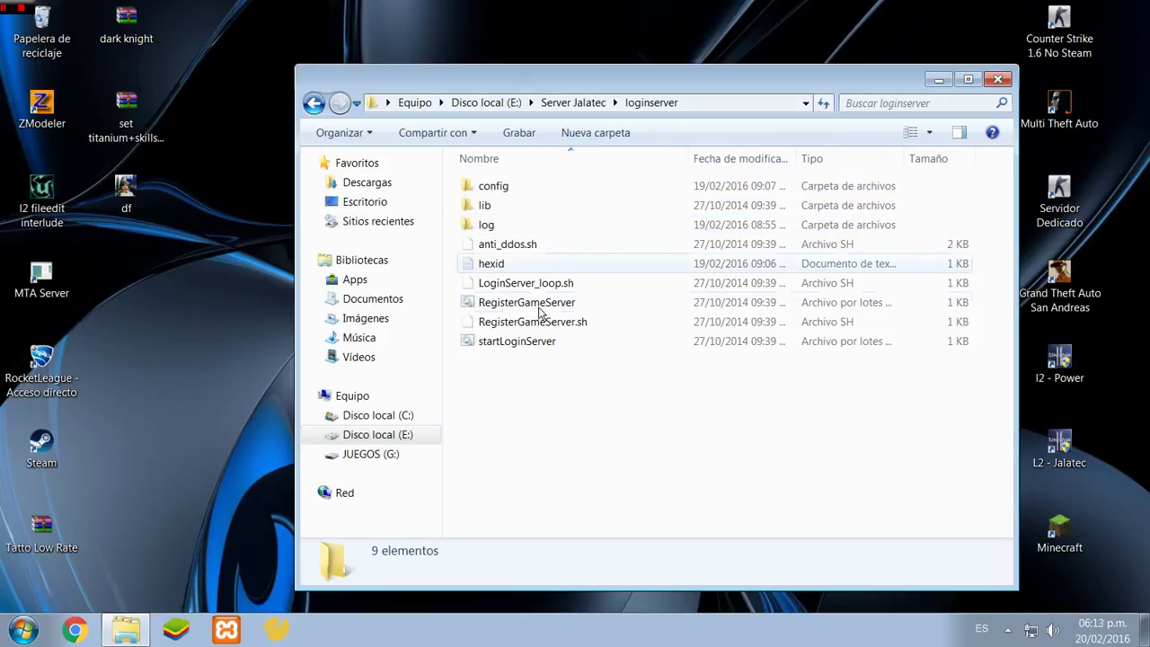
Delete the hexid text file from the loginserver folder
left_click(489, 266)
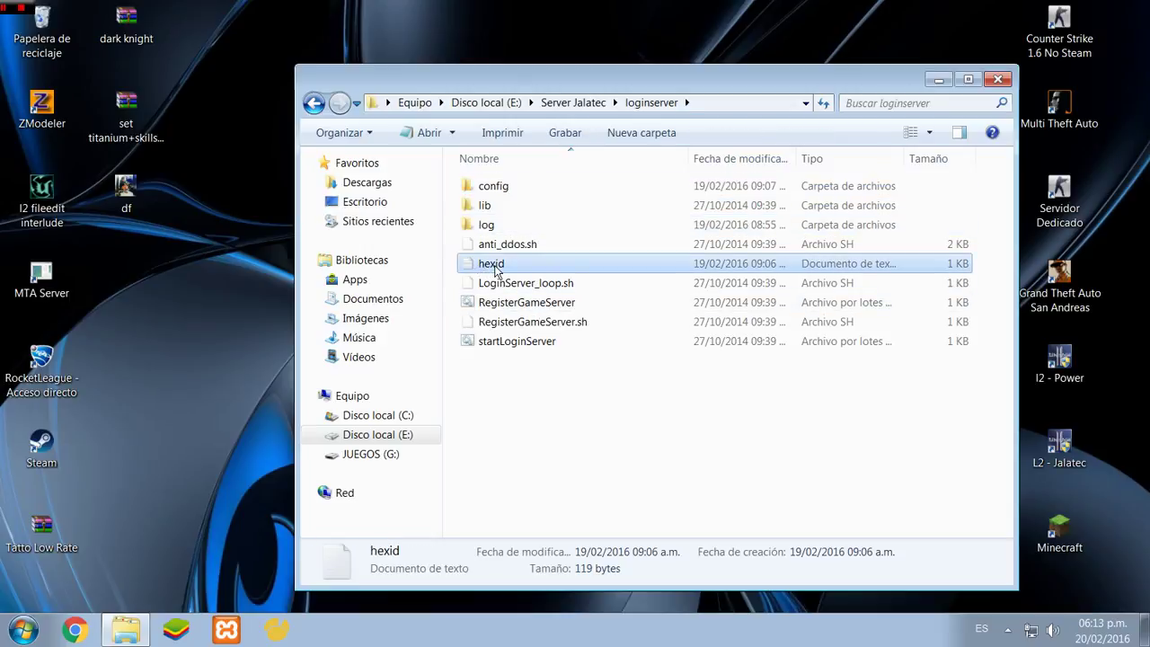
left_click(495, 270)
left_click(621, 459)
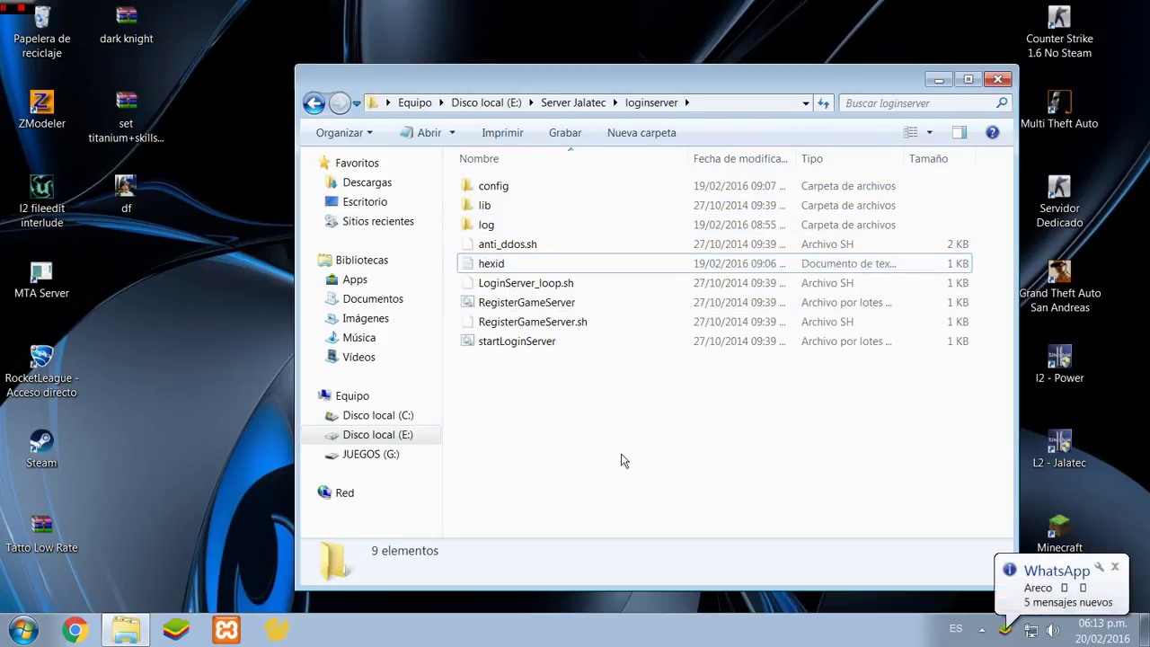
left_click(506, 309)
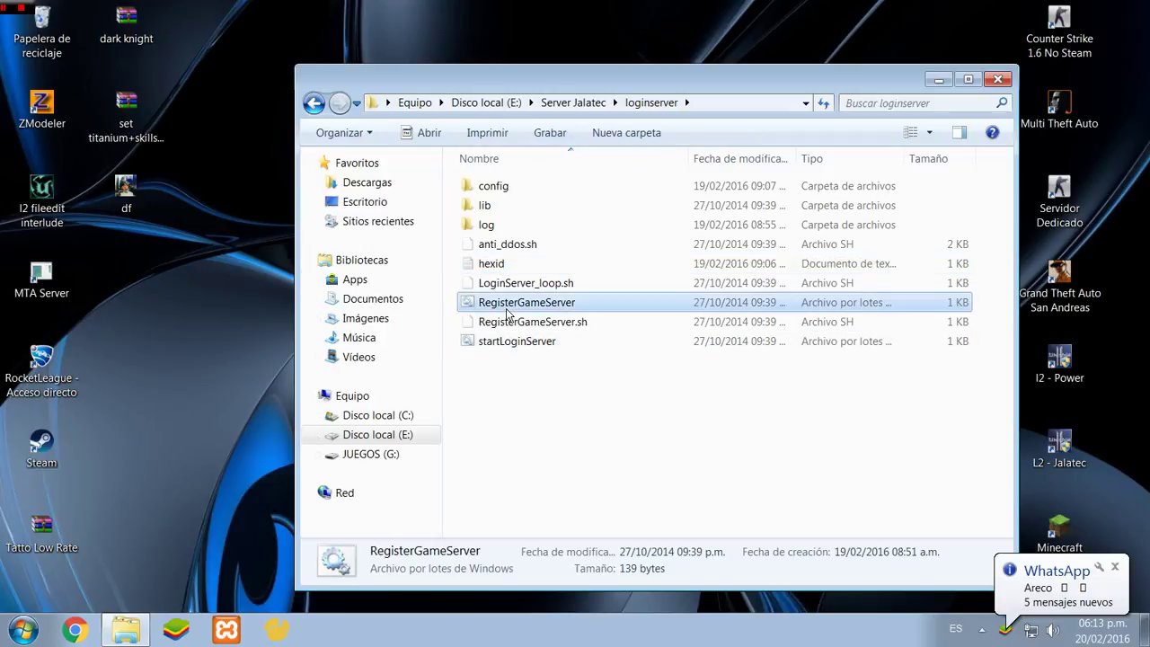
left_click(493, 264)
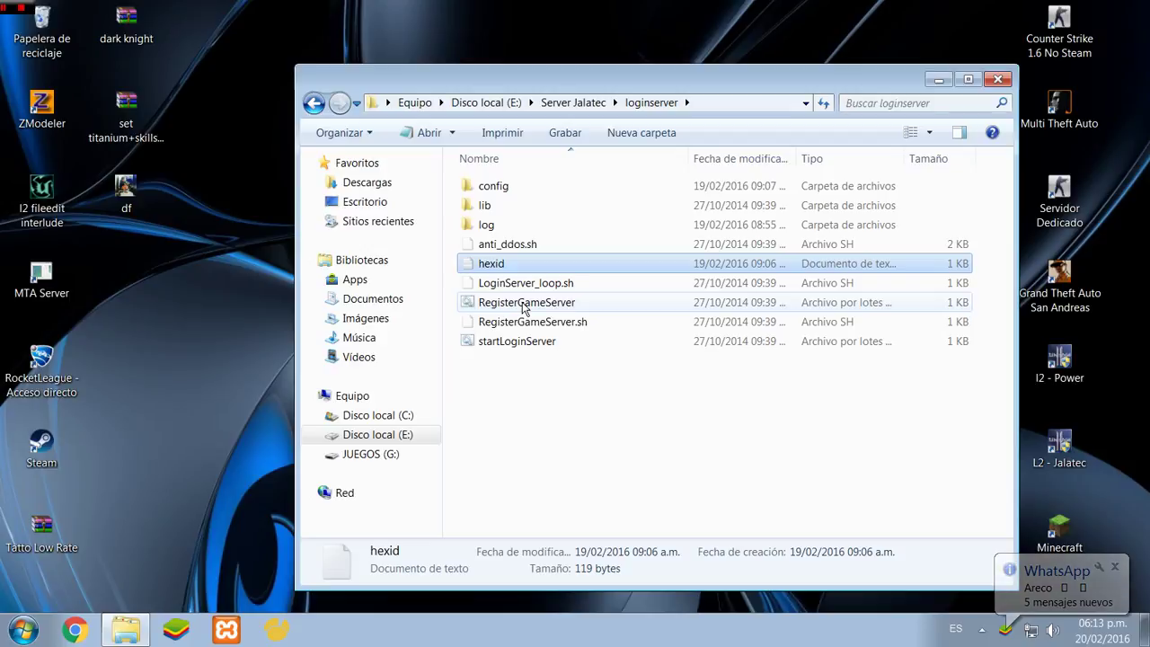
left_click(582, 461)
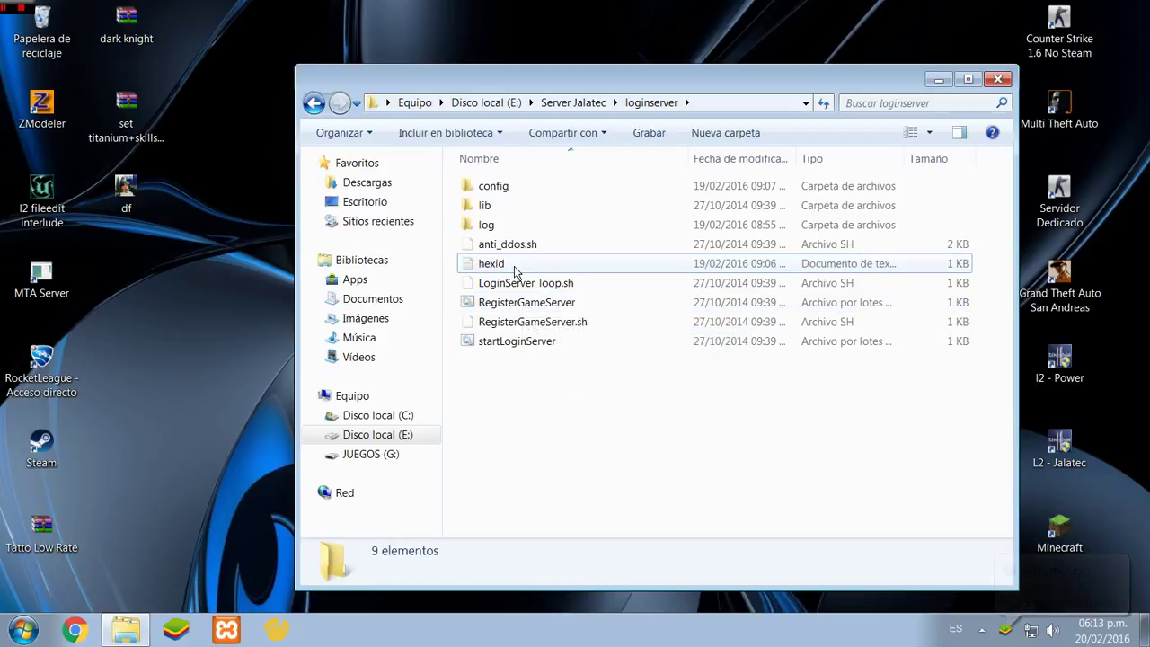
left_click(515, 270)
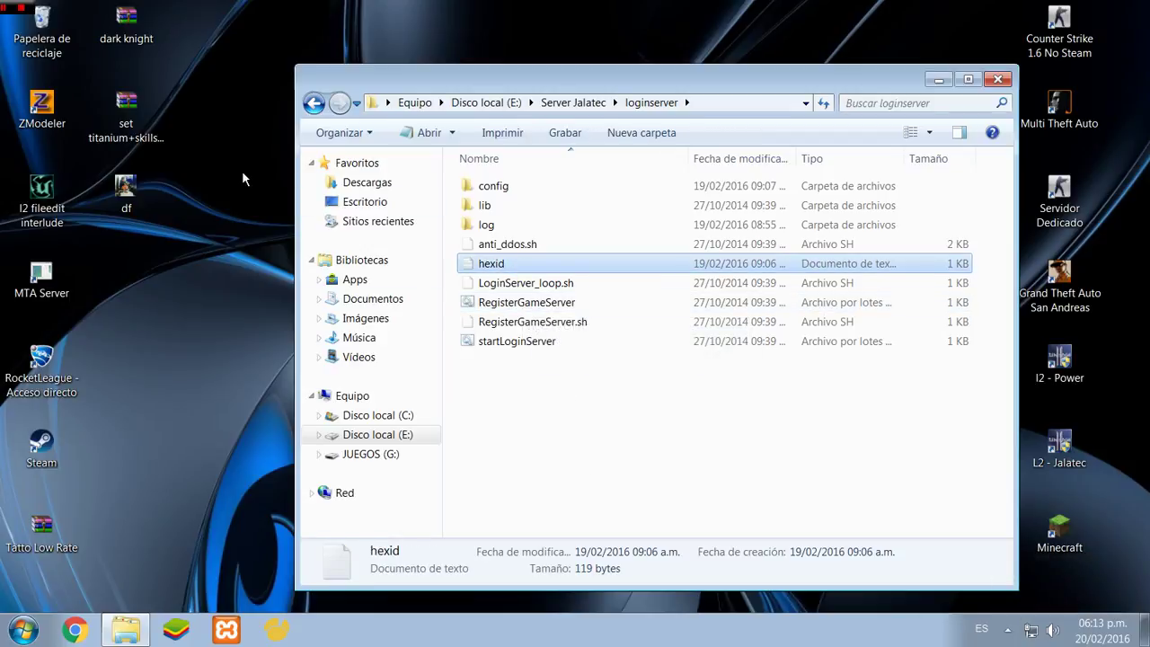
left_click_drag(242, 171, 247, 408)
left_click(503, 269)
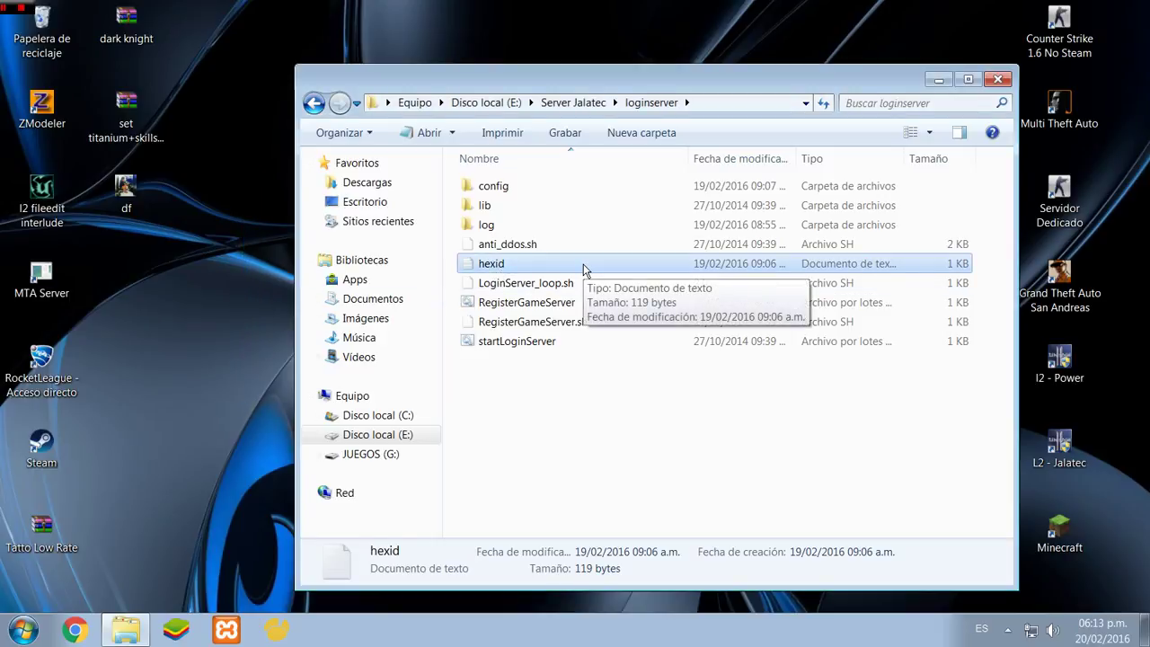
left_click(513, 397)
left_click(488, 264)
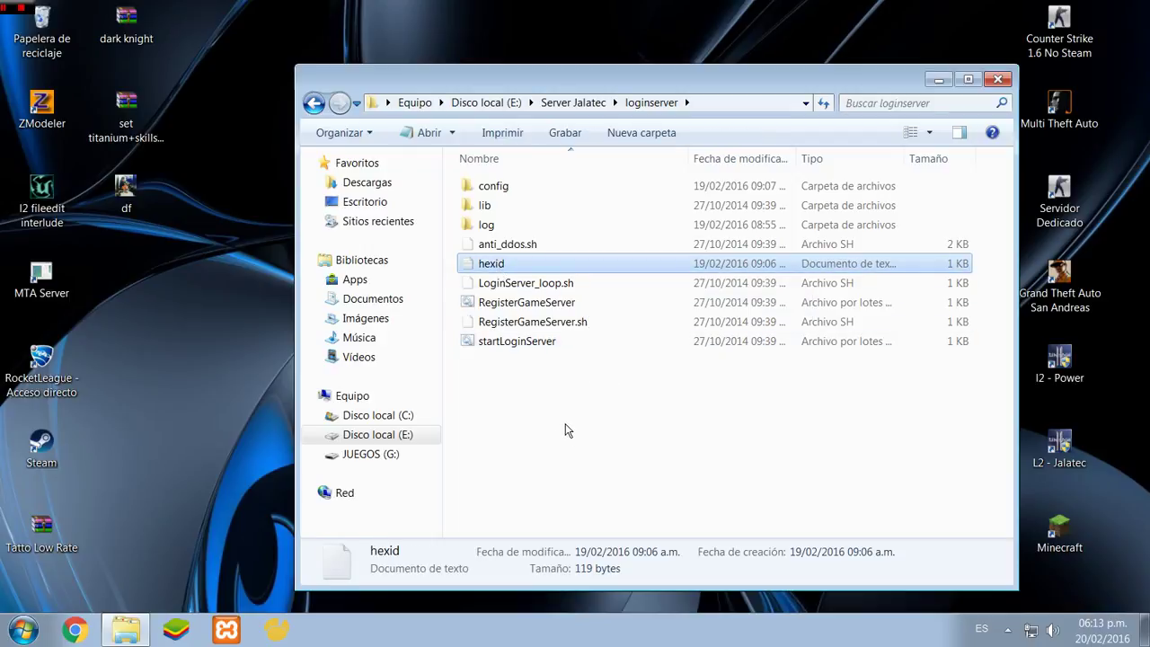
key("Delete")
left_click(607, 388)
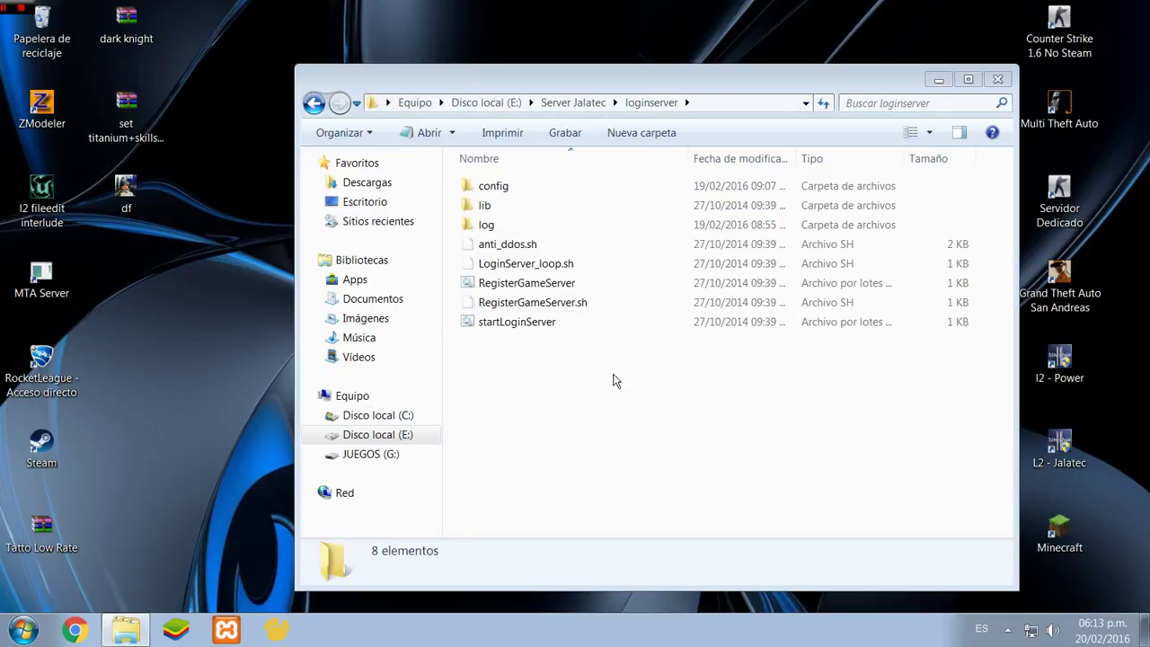
Delete the hexid text file from the config folder of gameserver in Server Jalatec
left_click(315, 104)
key("Return")
key("Down")
key("Return")
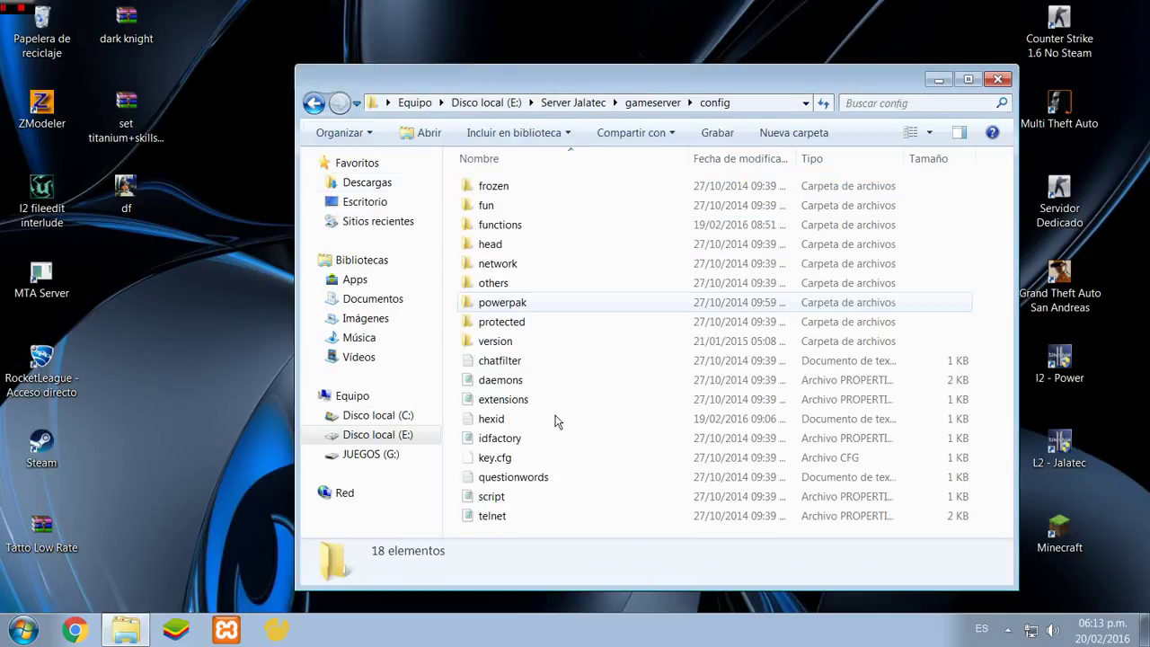
left_click(491, 417)
key("Delete")
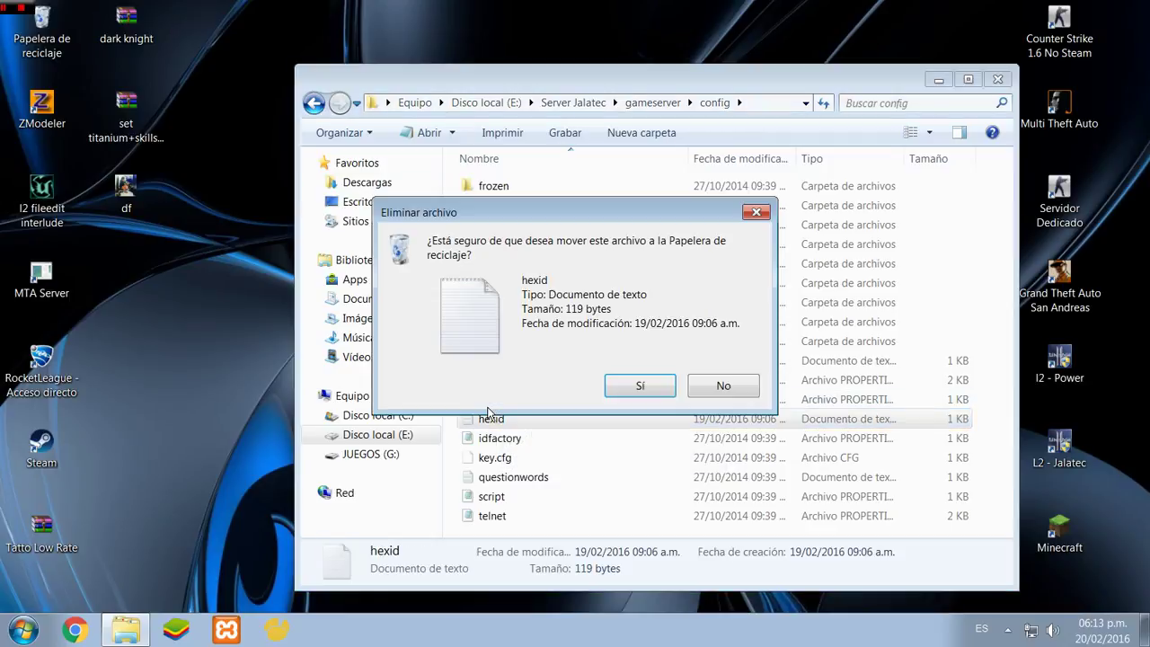
key("Escape")
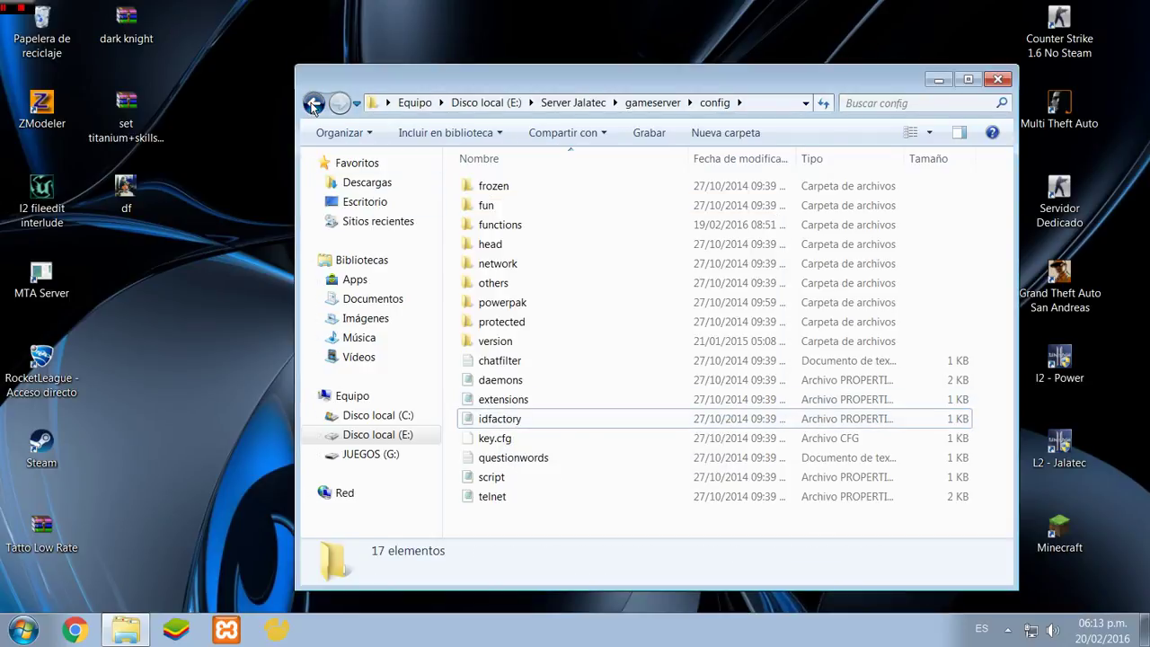
Go back up to Server Jalatec and reopen its loginserver folder
left_click(314, 104)
key("BackSpace")
left_click(507, 213)
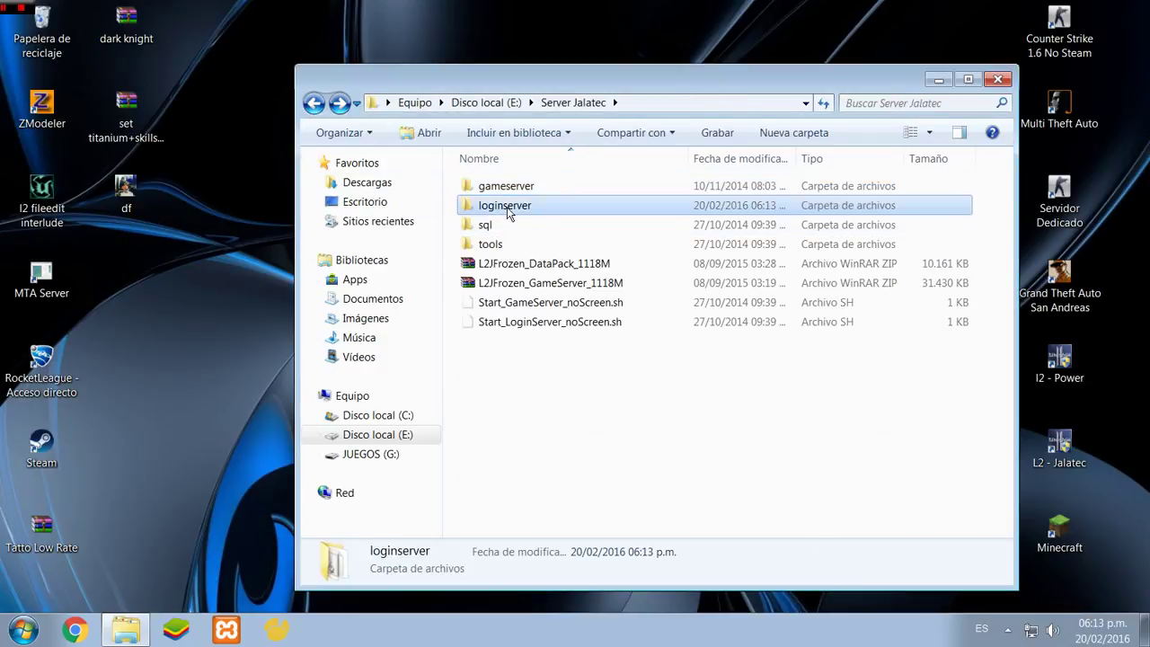
key("Return")
Minimize the BlueStacks window that covers the loginserver folder
right_click(220, 450)
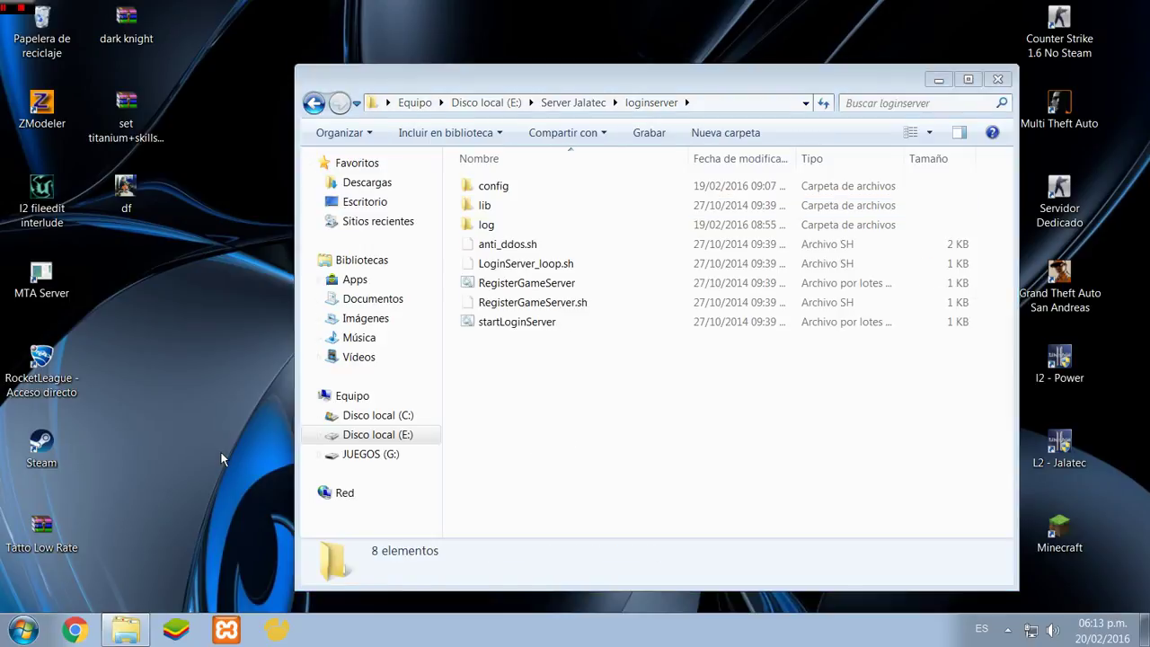
left_click(267, 325)
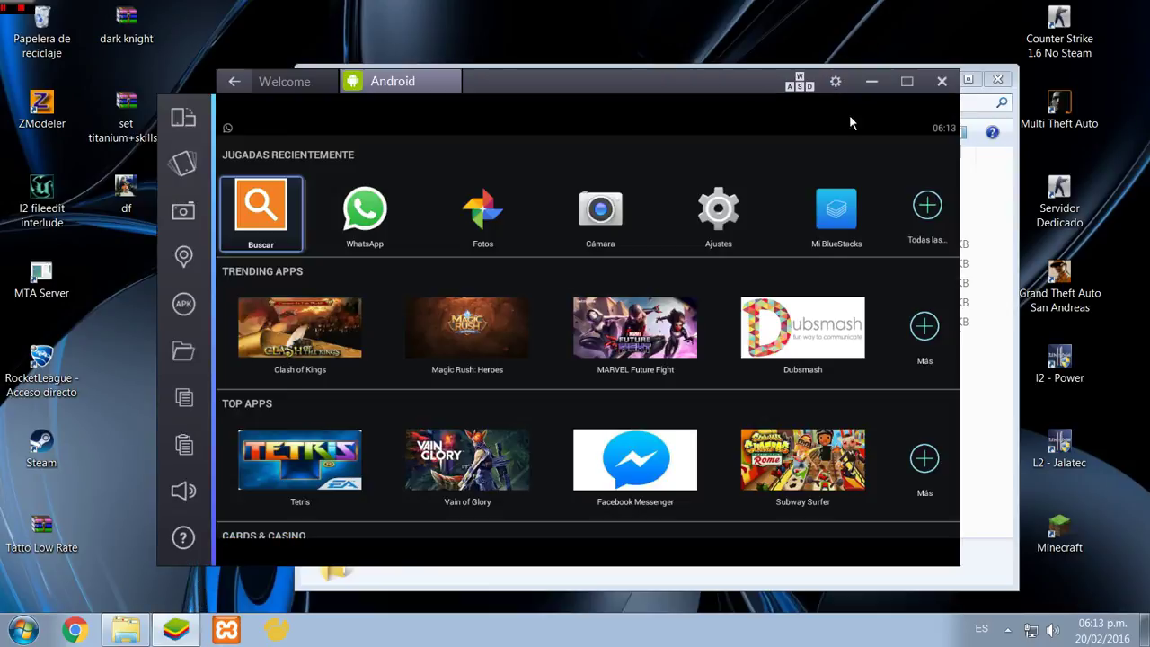
left_click(872, 79)
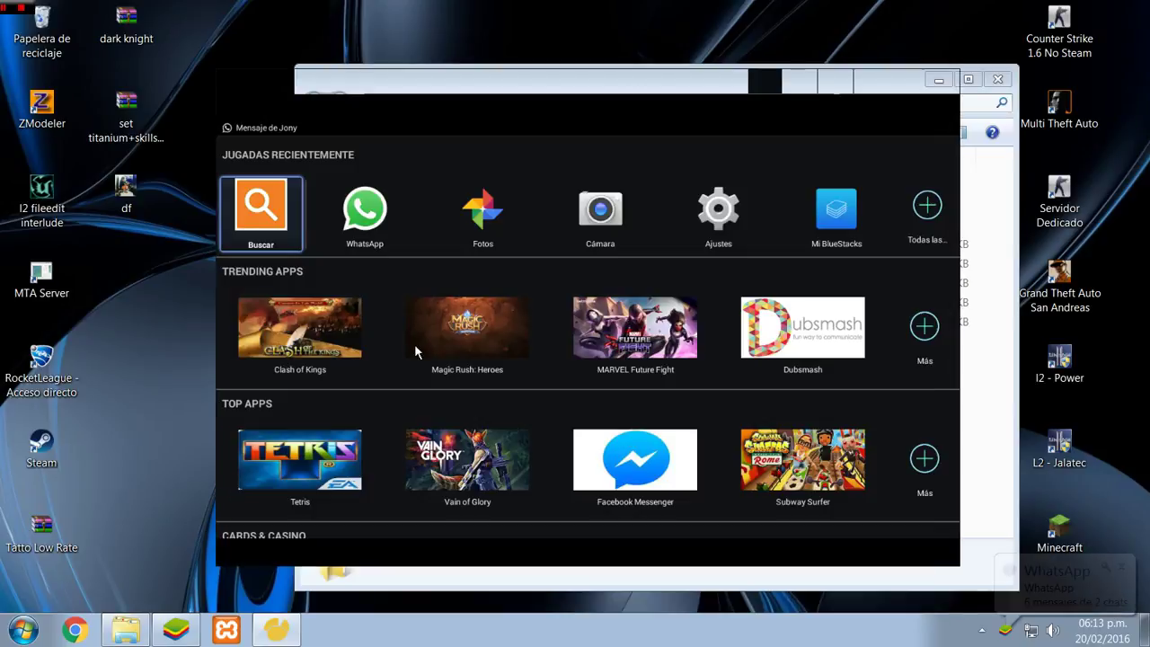
left_click(872, 82)
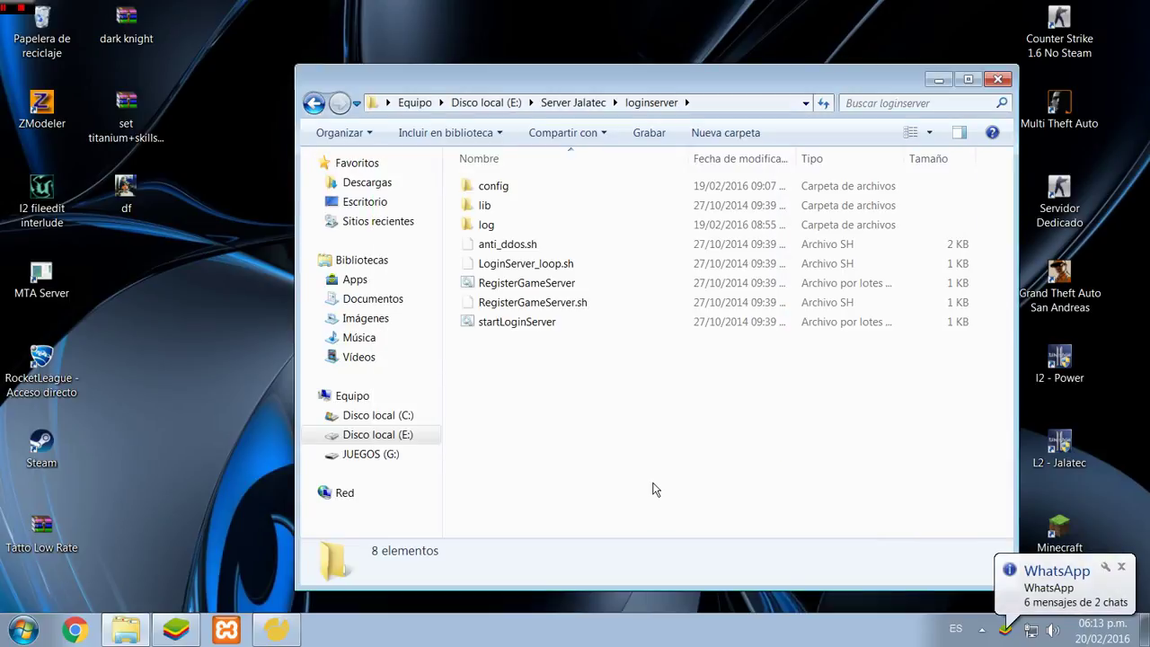
Switch to Navicat Premium, connect to localhost and open the l2jalatec database
left_click(283, 632)
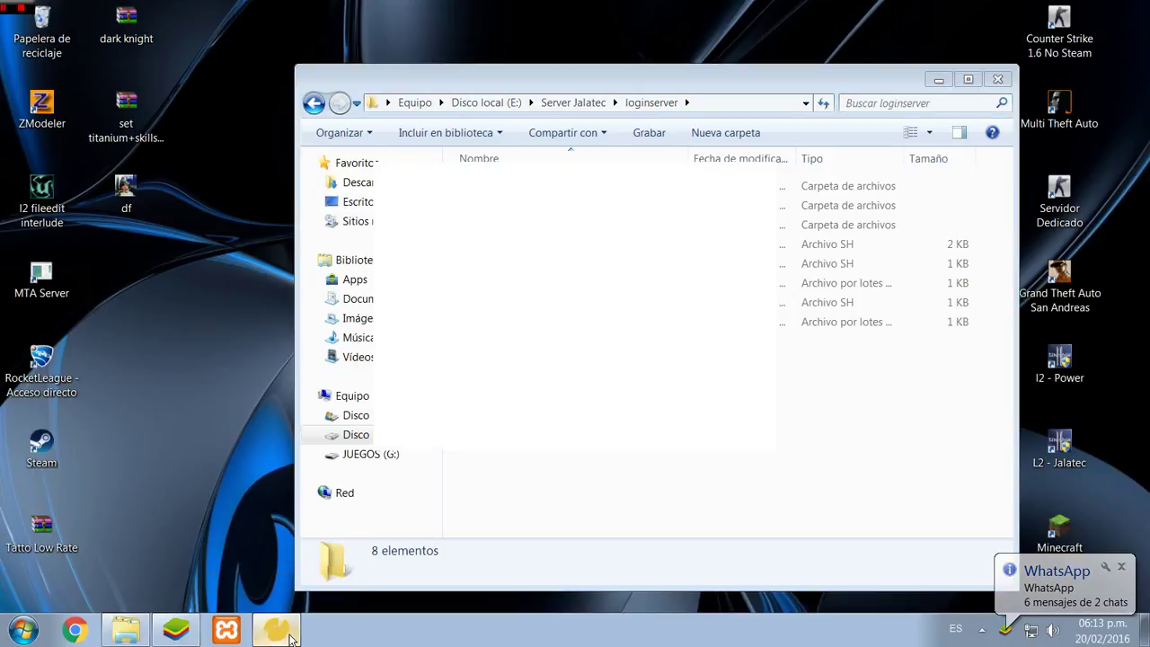
left_click_drag(514, 34, 398, 21)
left_click(223, 106)
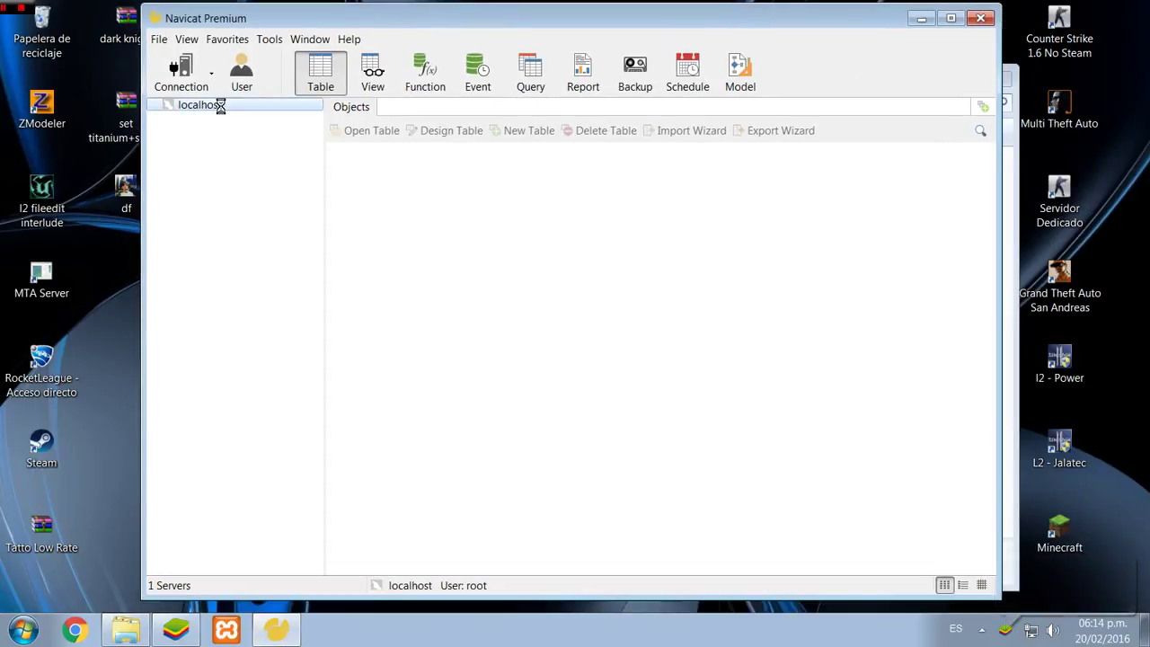
double_click(220, 104)
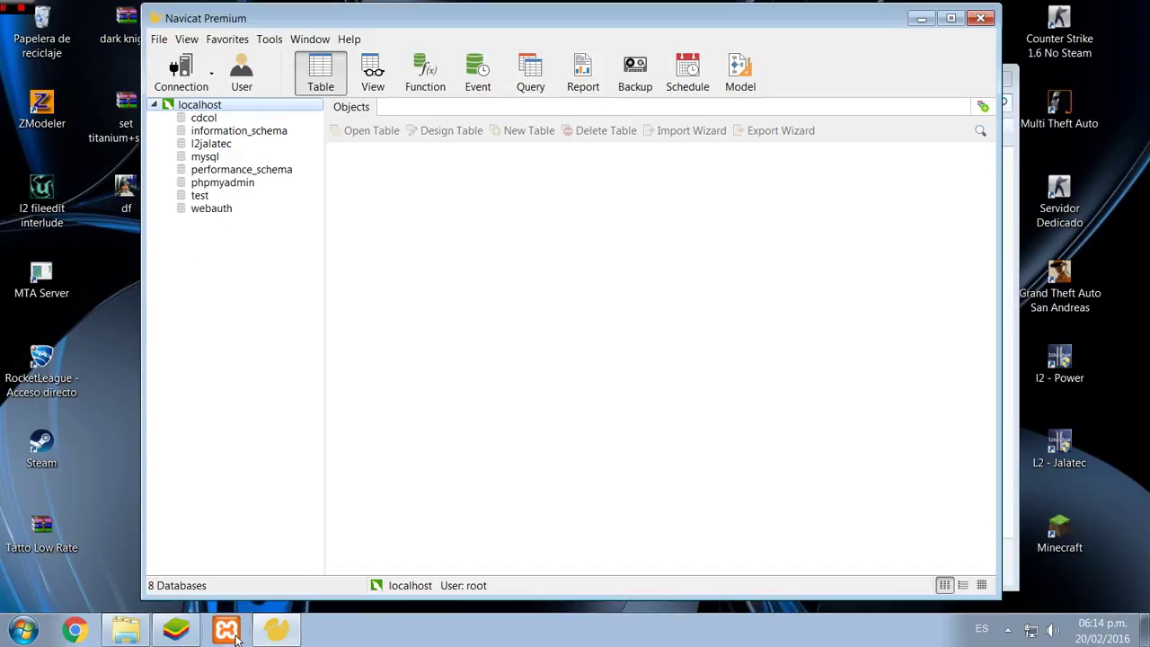
double_click(216, 142)
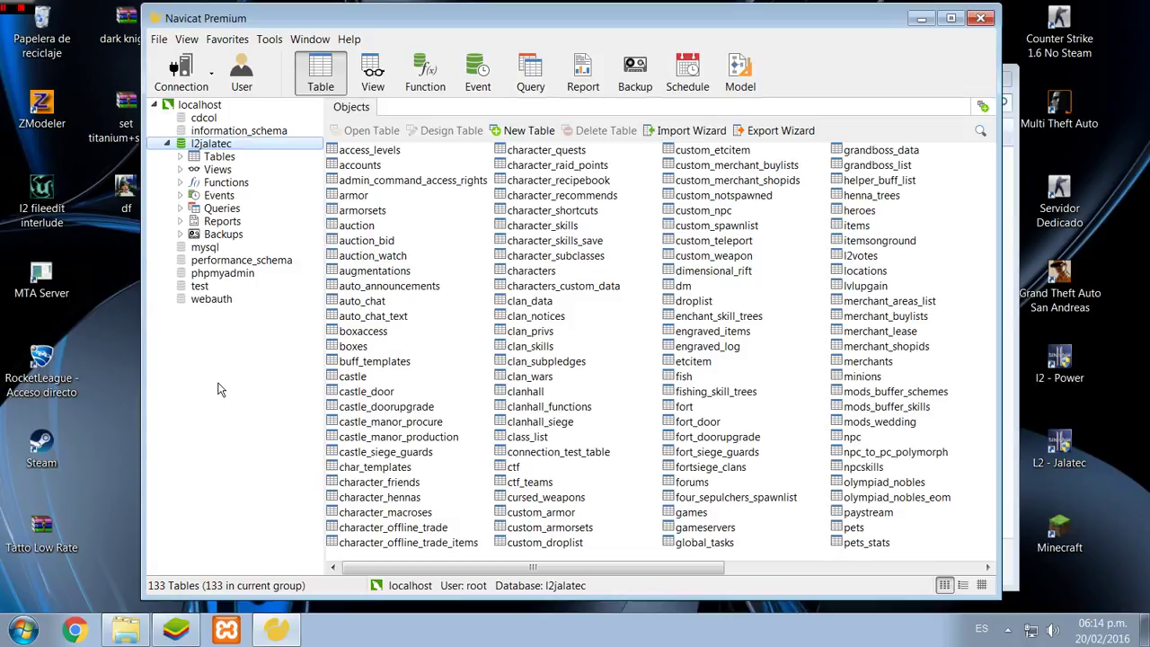
Find the gameservers table in the l2jalatec database and open it
left_click(670, 331)
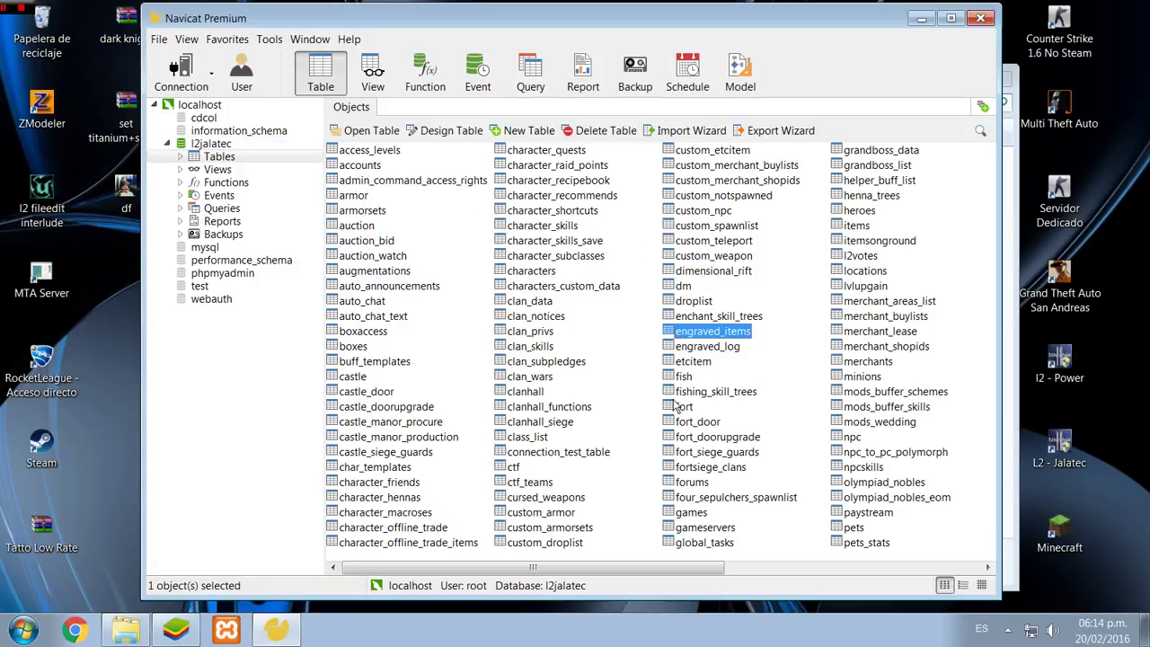
left_click(705, 534)
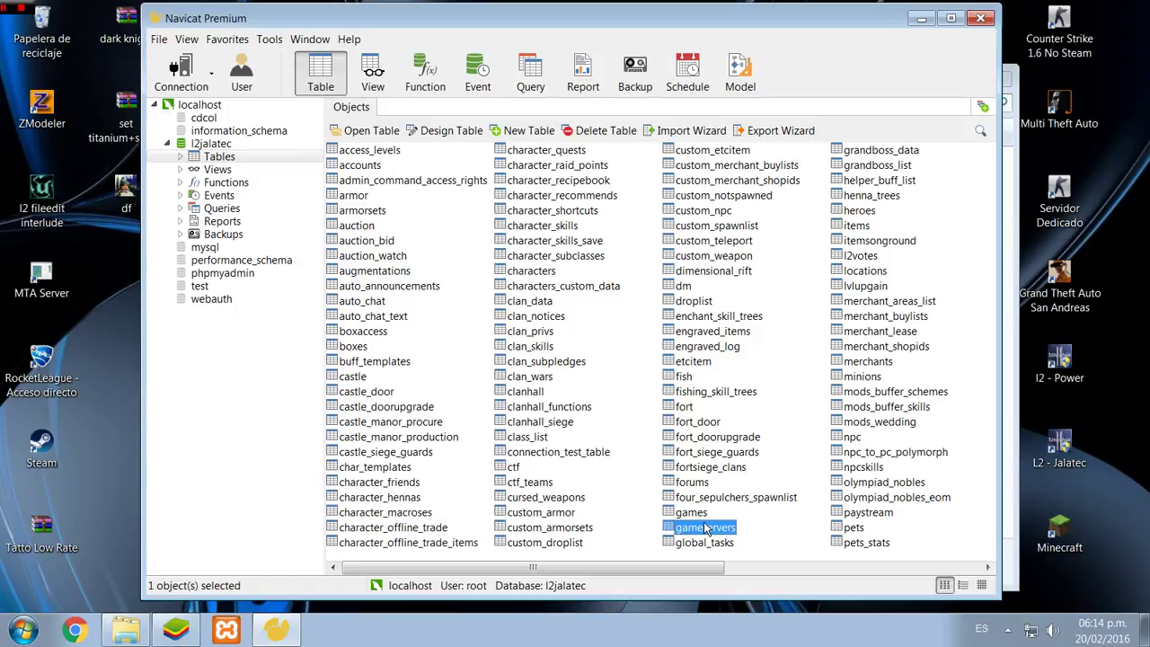
left_click(451, 310)
left_click(385, 305)
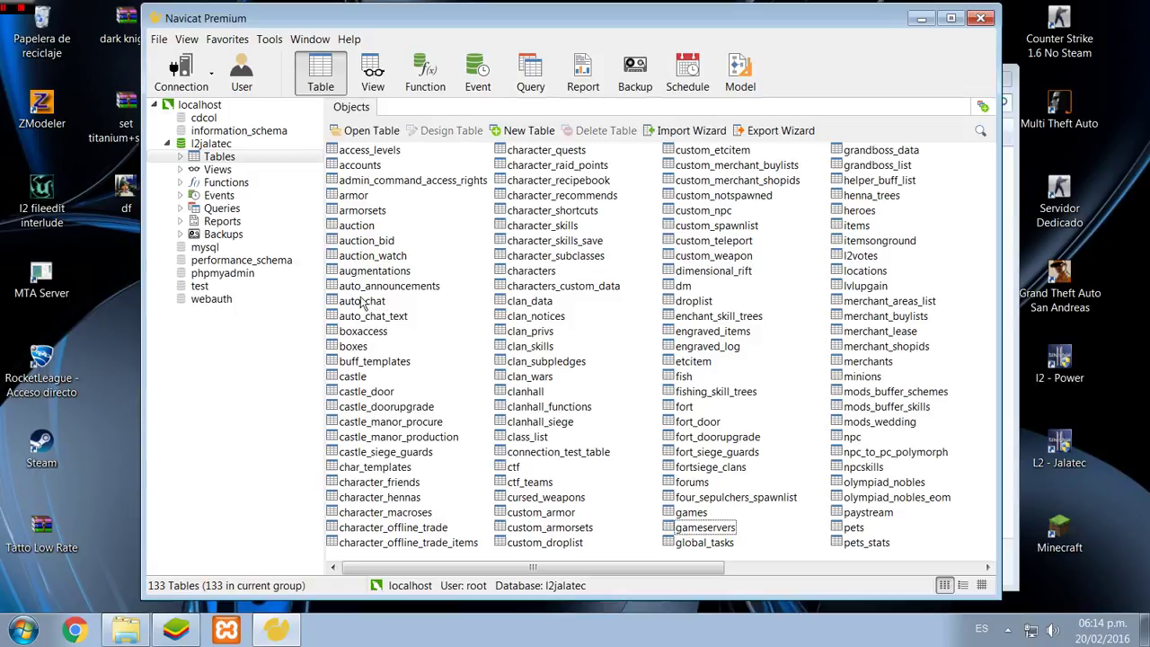
type("gameservers")
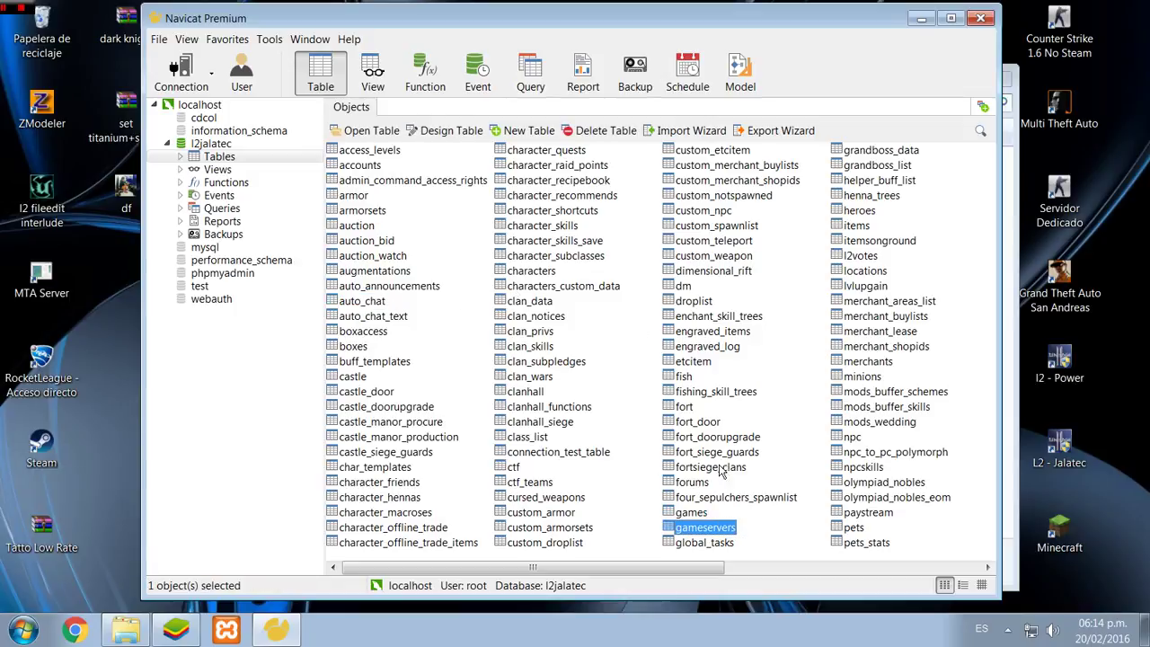
double_click(721, 533)
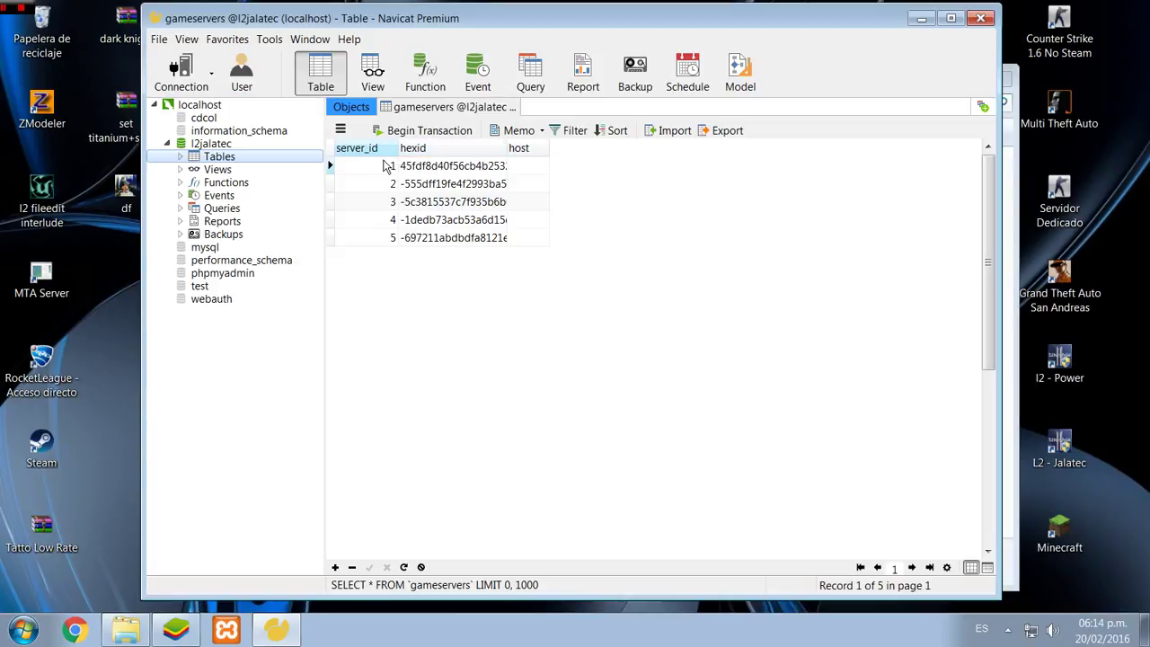
left_click_drag(384, 167, 409, 167)
left_click(388, 203)
left_click(388, 203)
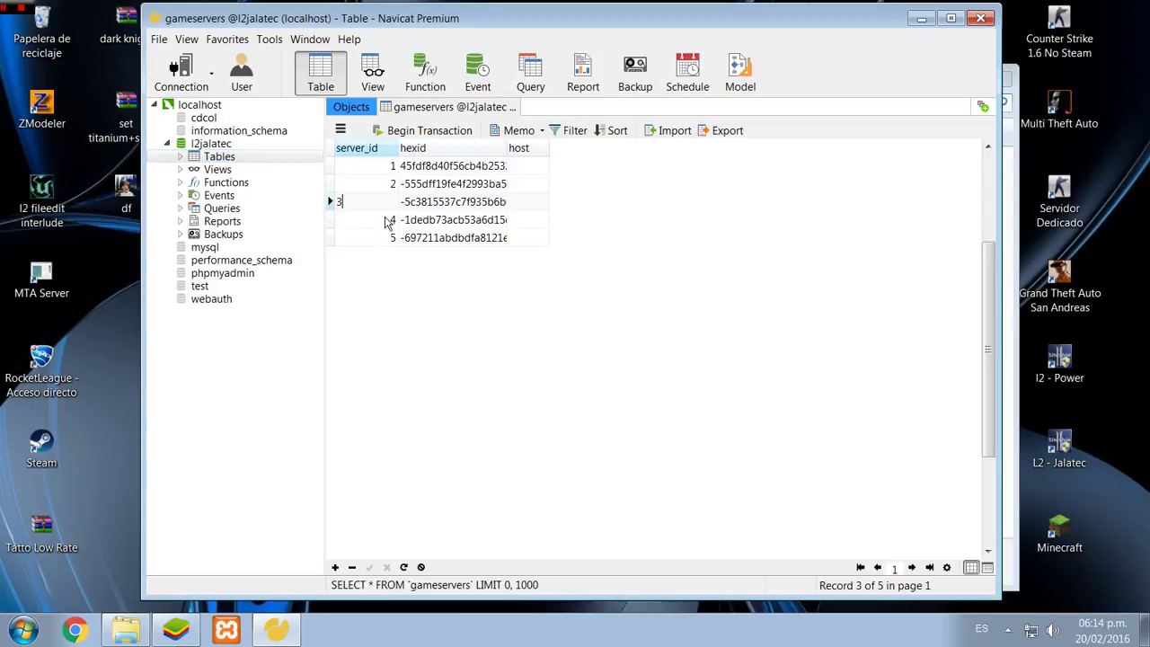
left_click(388, 223)
left_click(388, 237)
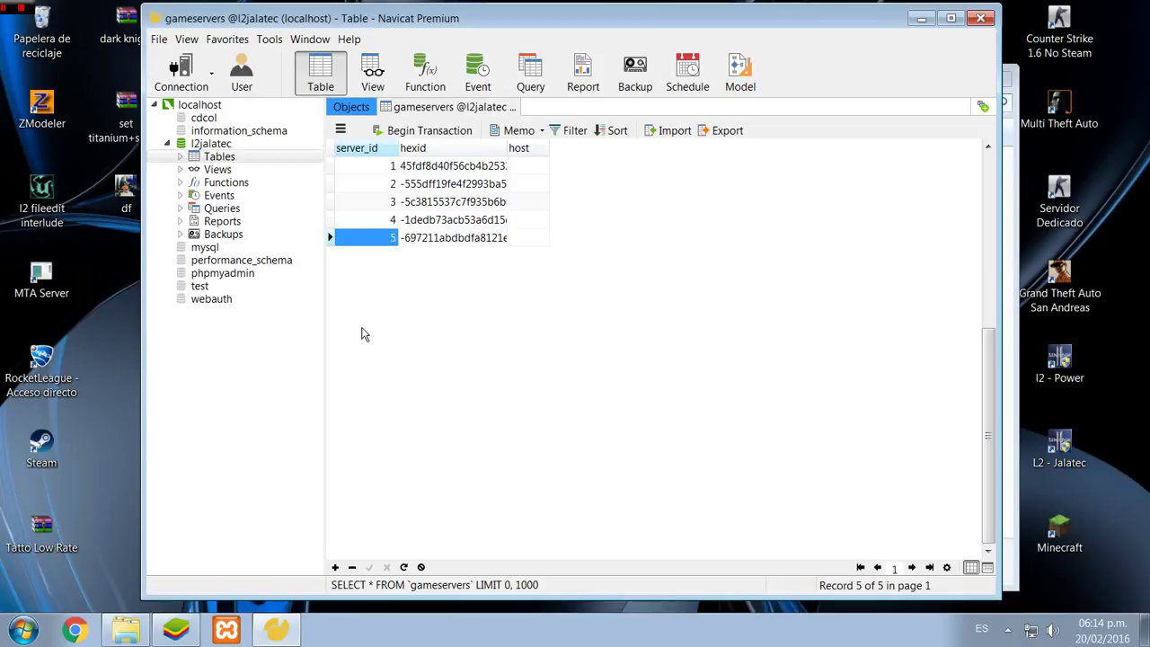
Select all five records of the gameservers table, delete them and close the table
left_click(330, 220)
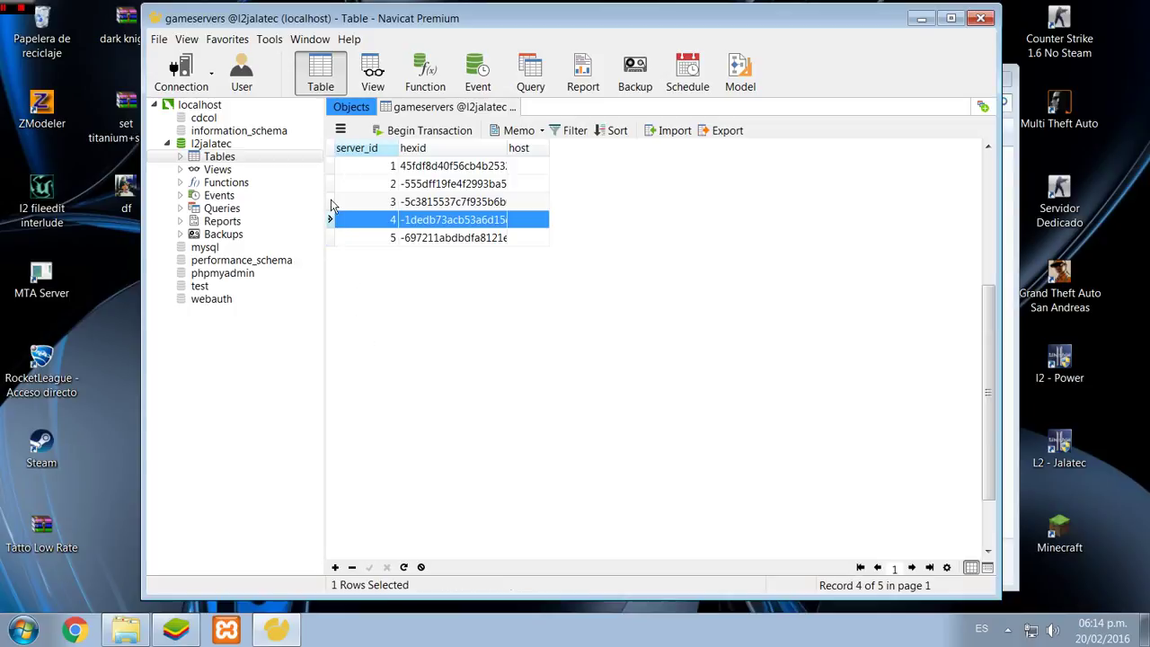
left_click(330, 201, "ctrl")
left_click(331, 237, "ctrl")
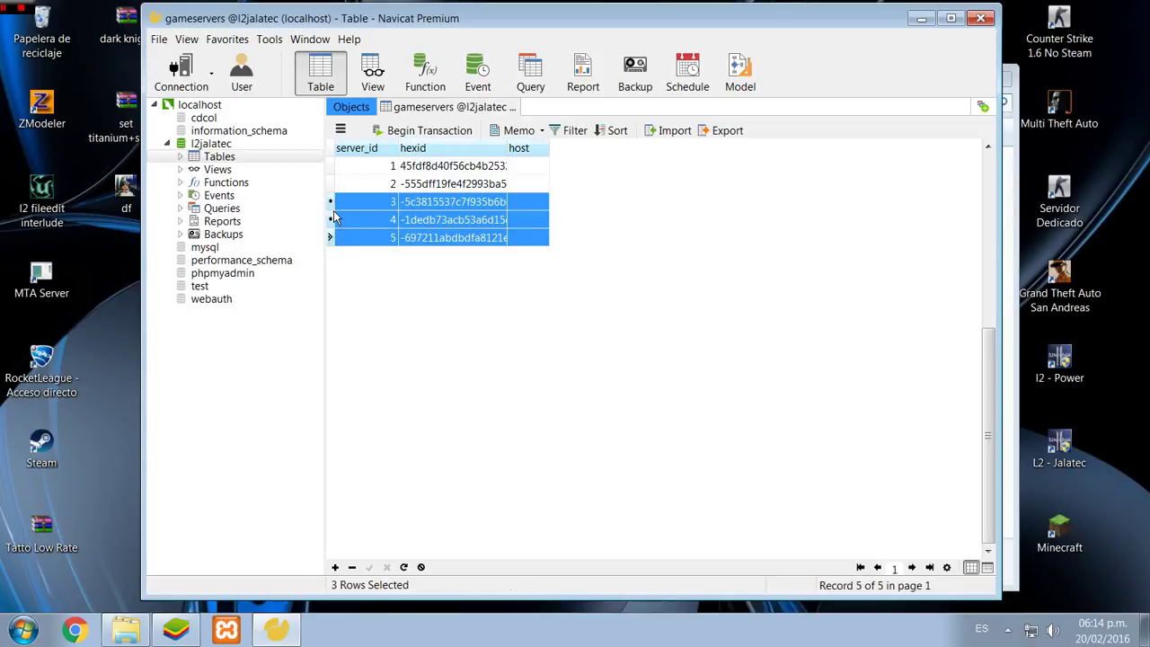
left_click(330, 183, "ctrl")
left_click(329, 167, "ctrl")
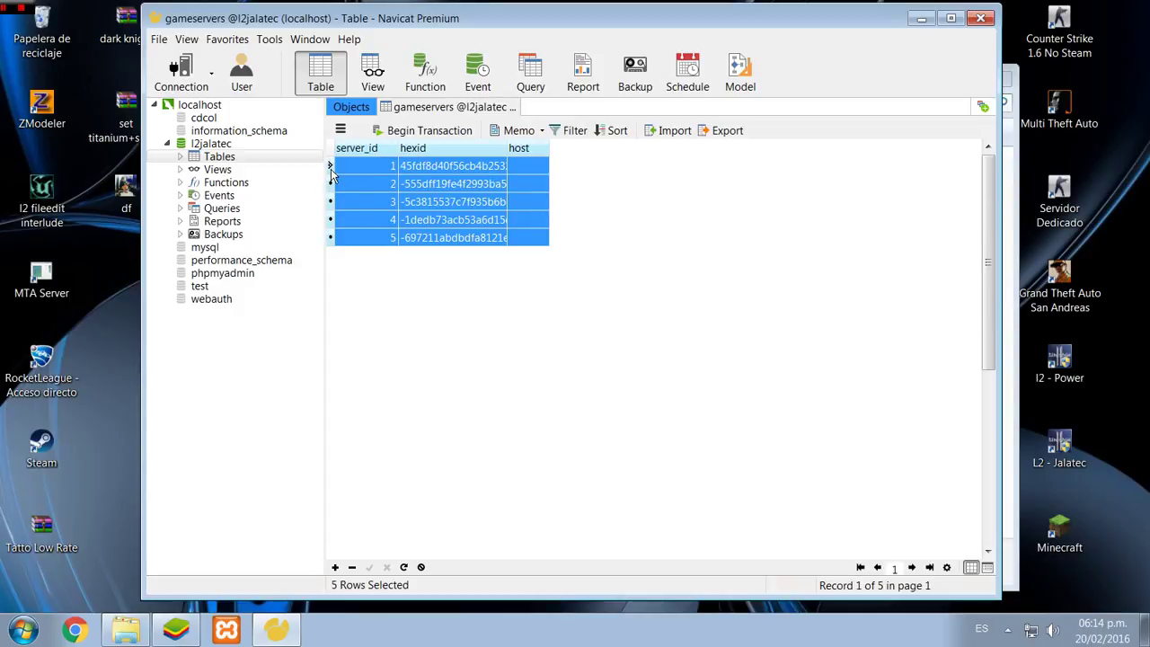
right_click(355, 176)
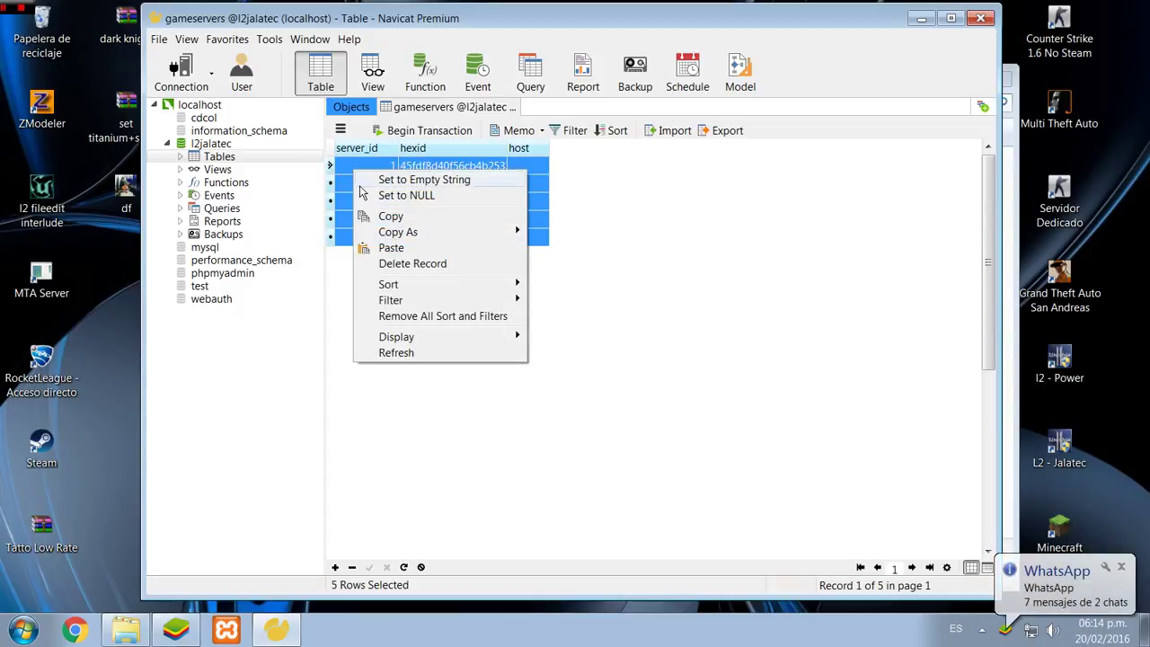
left_click(409, 263)
left_click(542, 338)
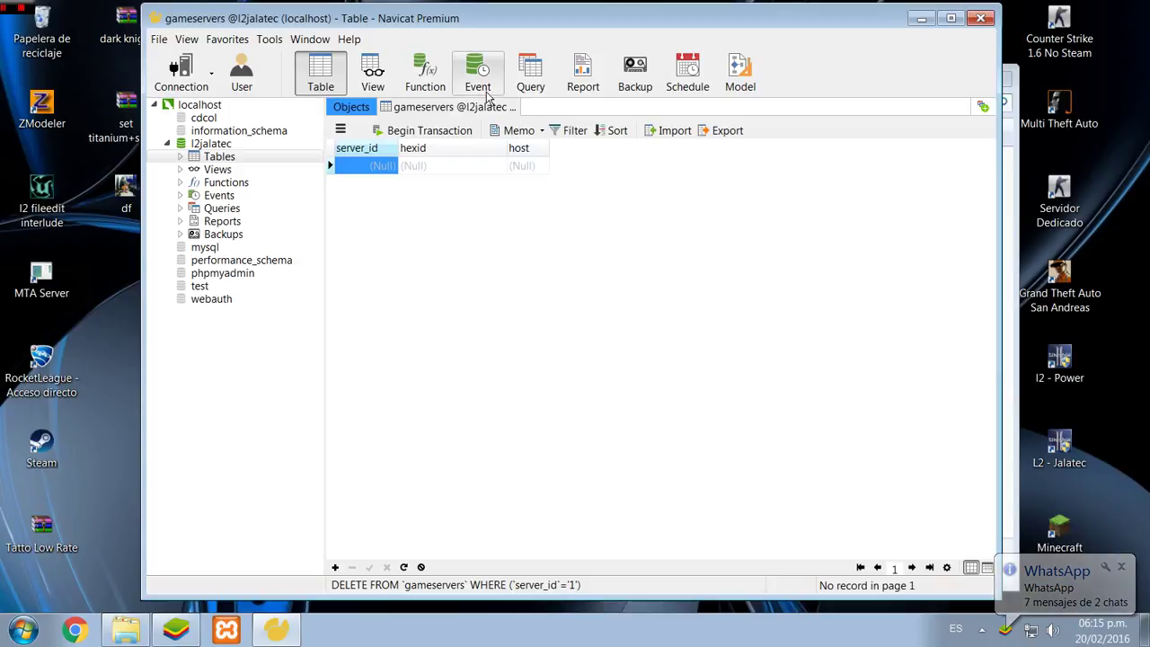
left_click(511, 107)
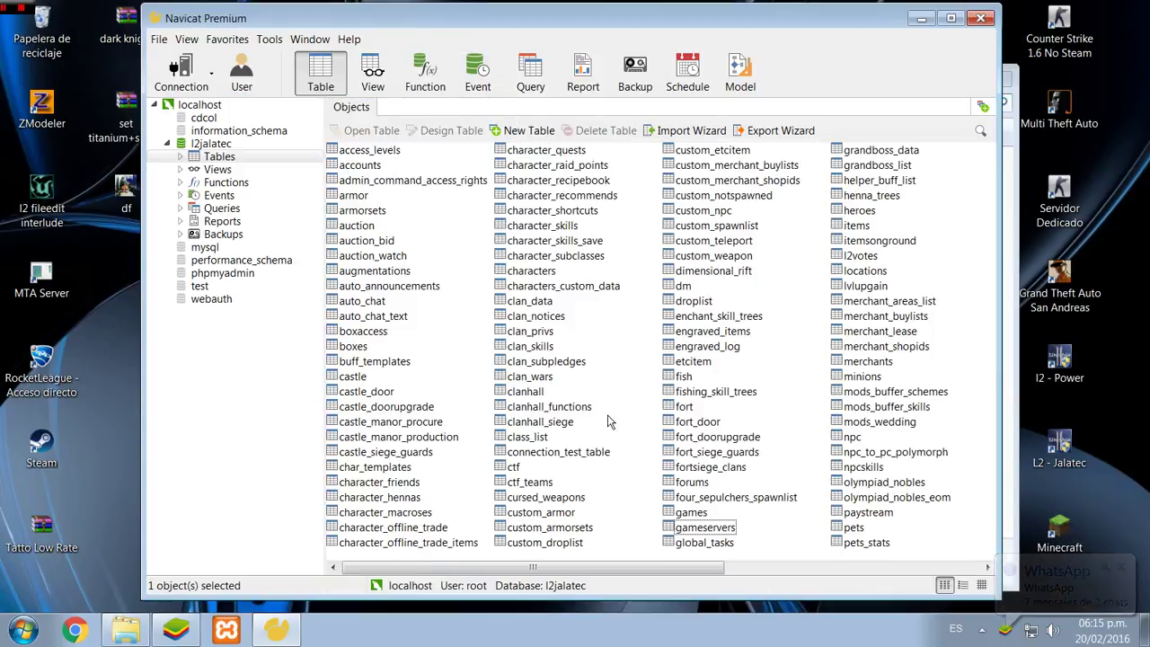
Return to the loginserver folder, run RegisterGameServer, register the server with id 1 and select the generated hexid file
left_click(920, 18)
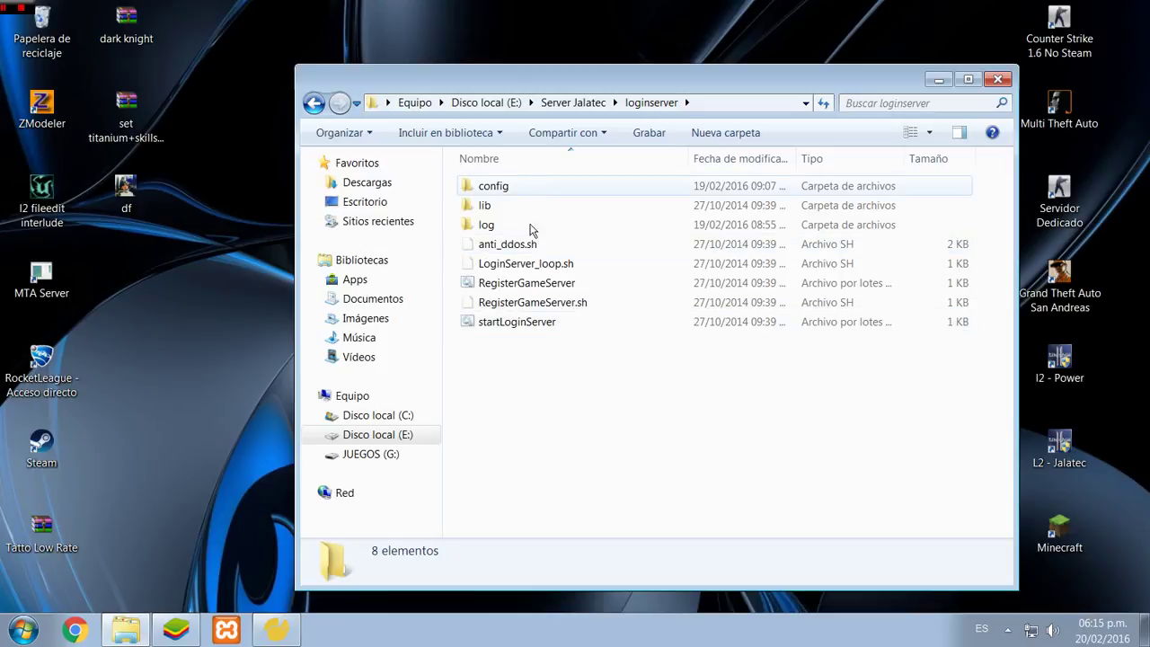
double_click(527, 284)
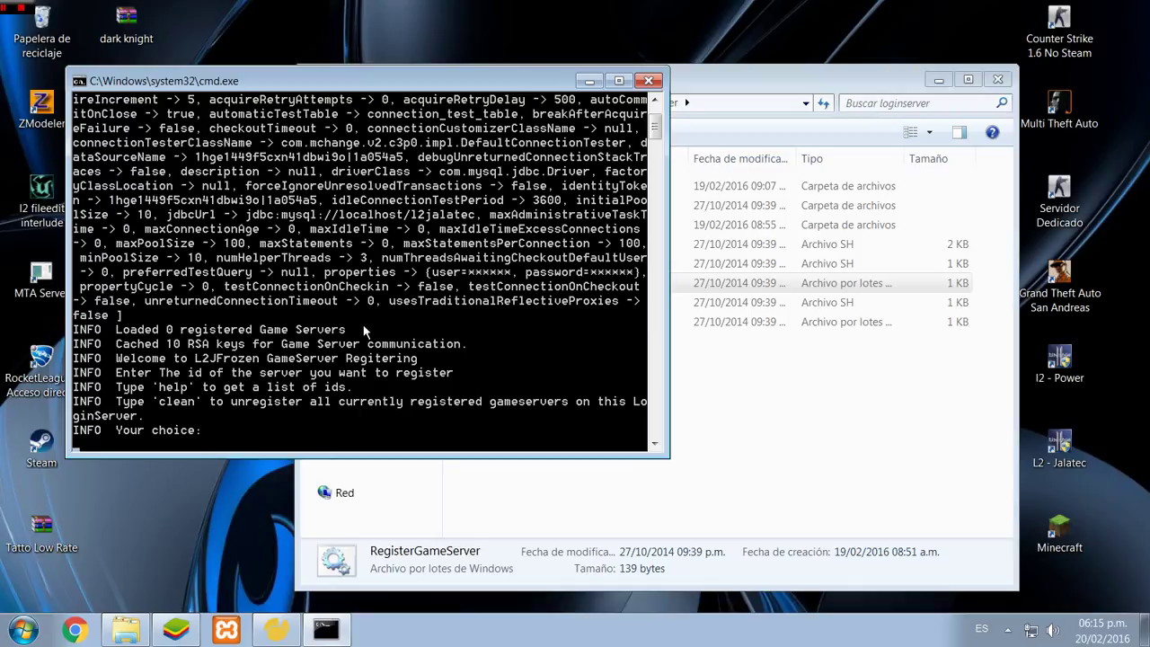
type("1")
key("Return")
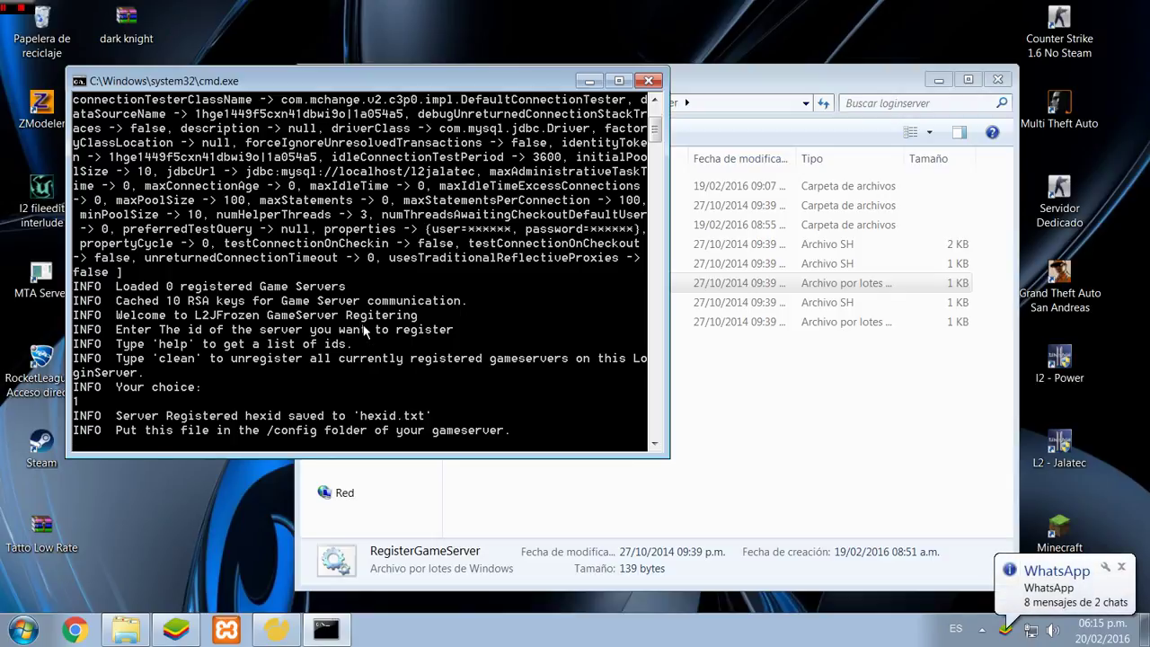
key("Return")
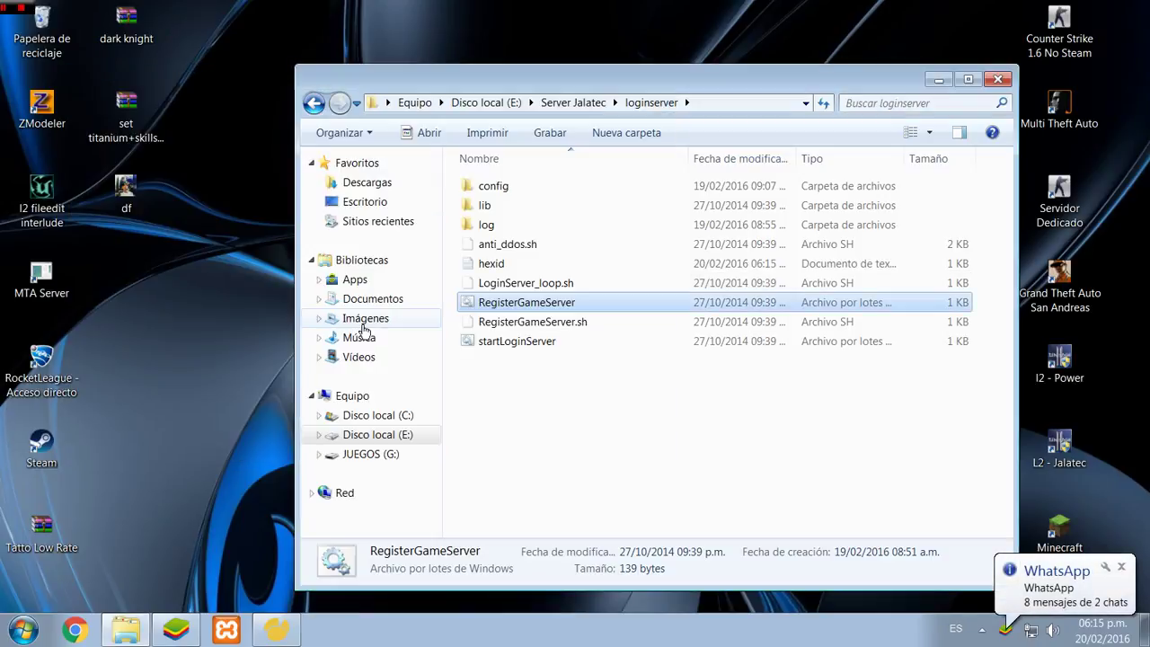
left_click(503, 264)
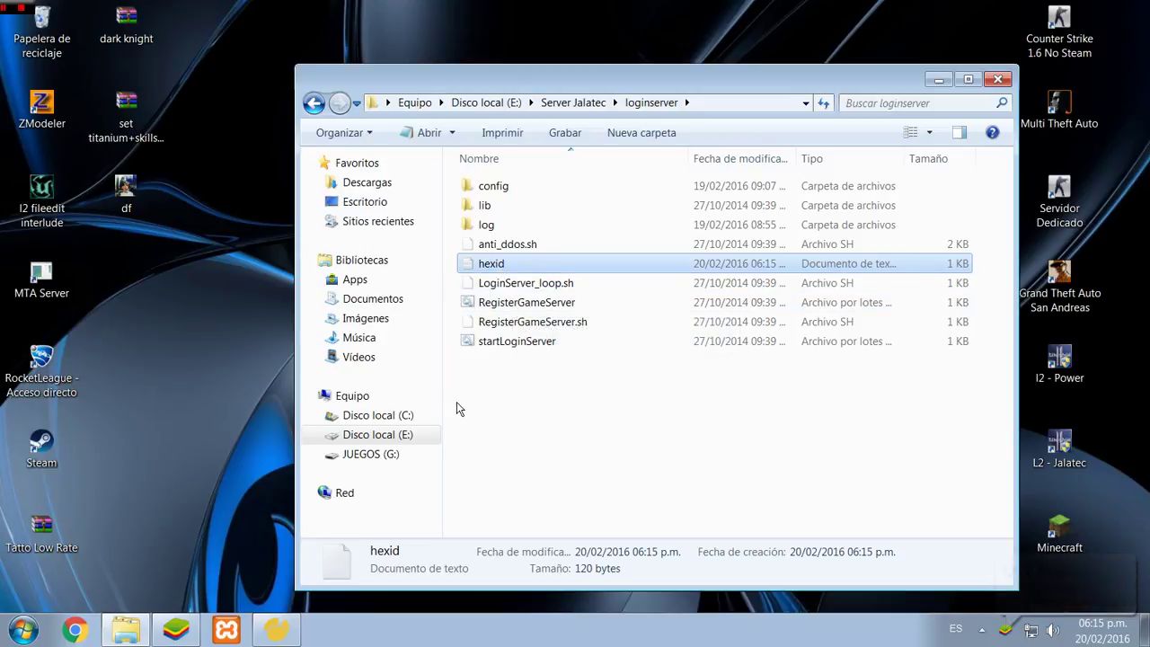
double_click(521, 302)
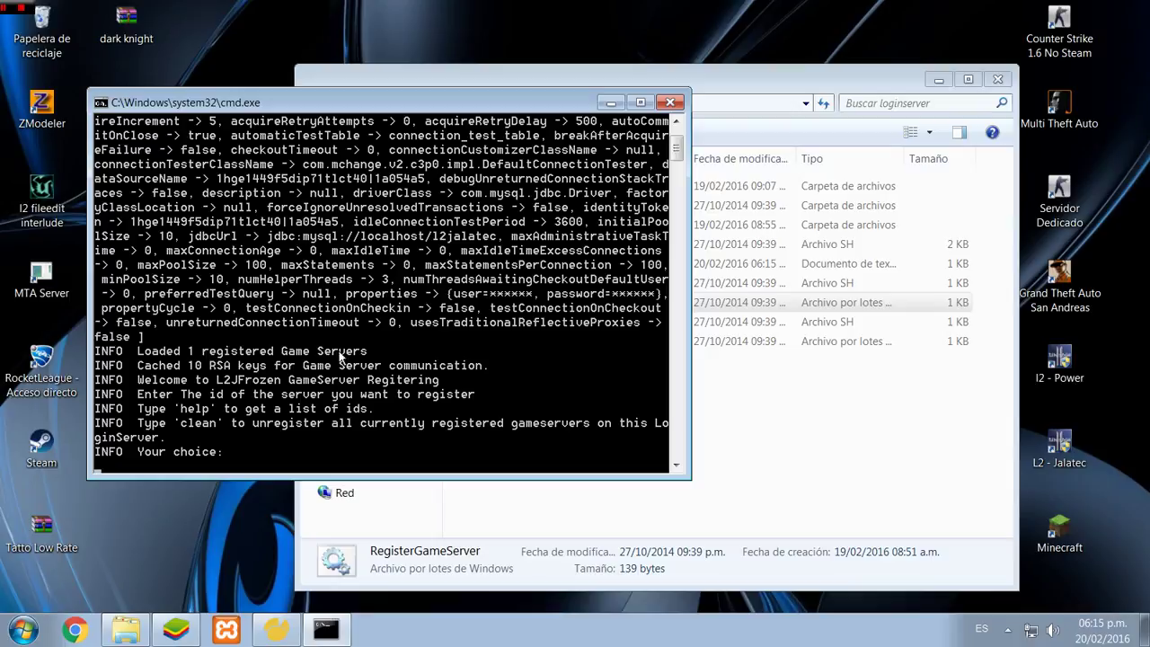
left_click_drag(436, 109, 476, 305)
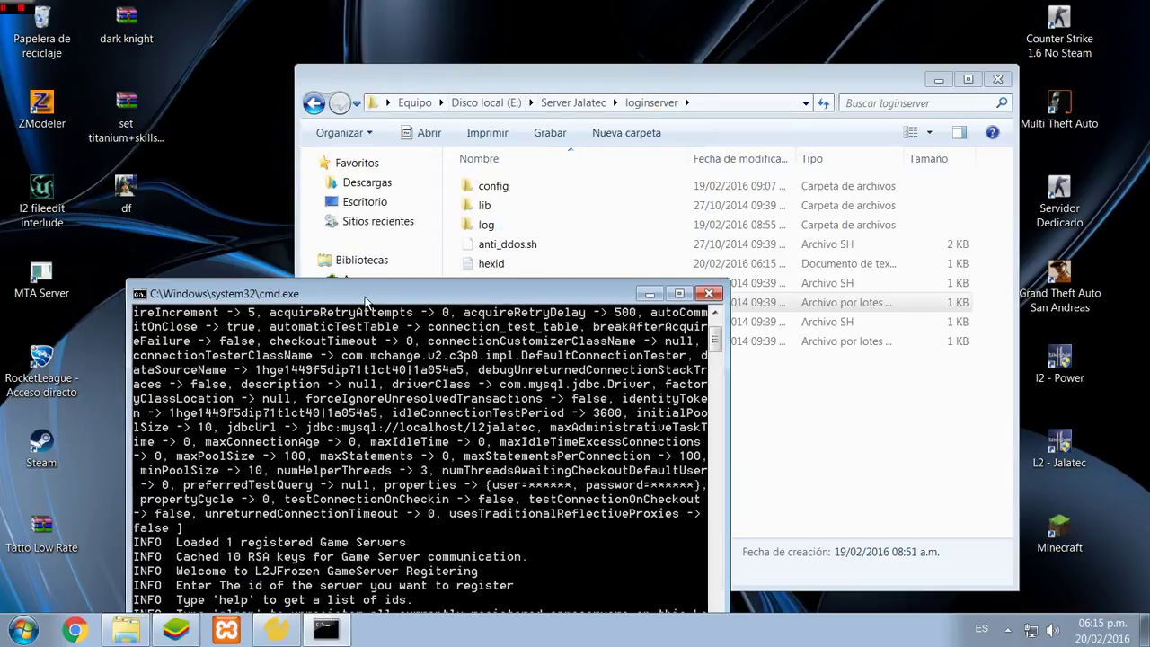
left_click_drag(369, 293, 376, 146)
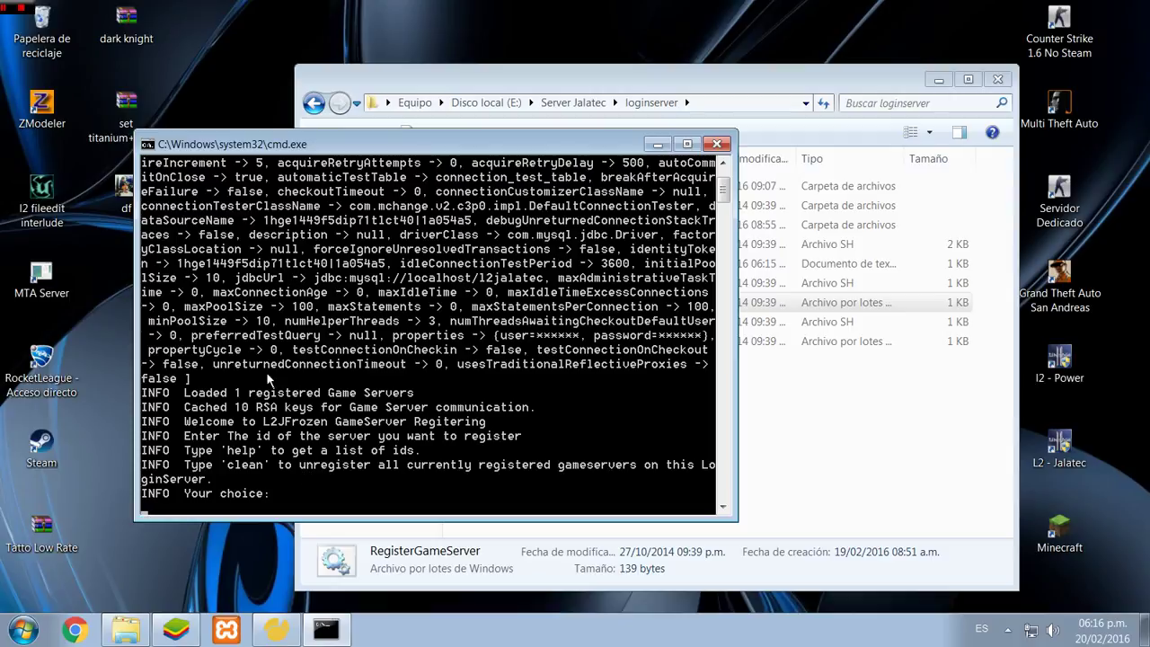
left_click(716, 144)
left_click(678, 439)
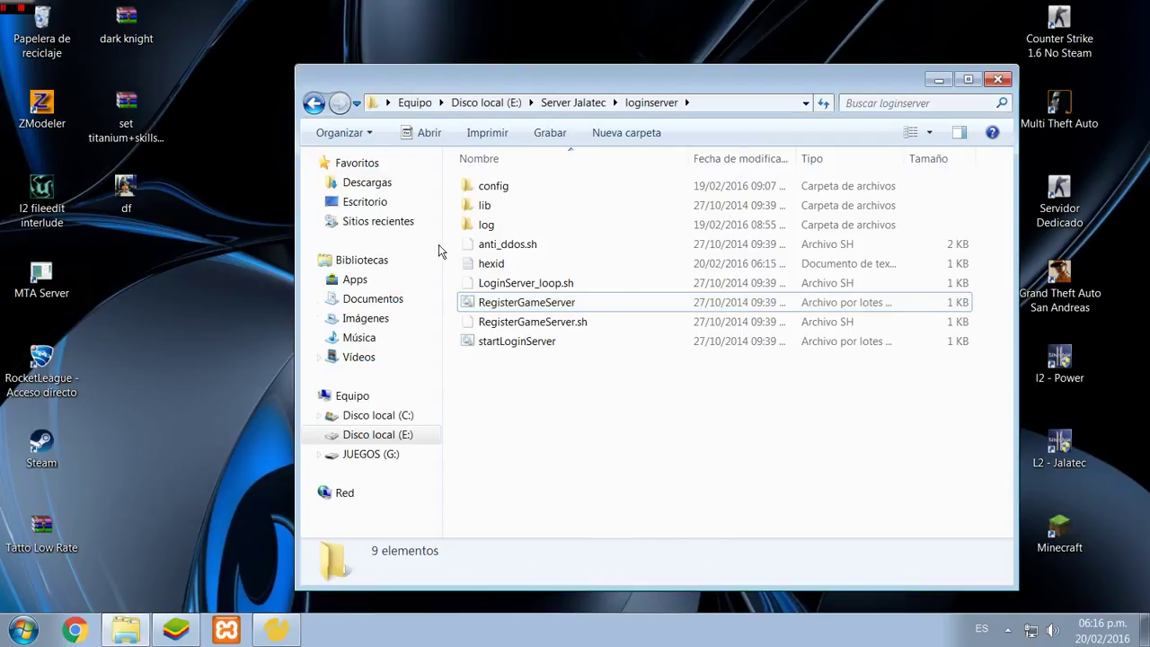
Copy the hexid file from the loginserver folder into the config folder of gameserver
double_click(490, 263)
right_click(481, 257)
left_click(528, 475)
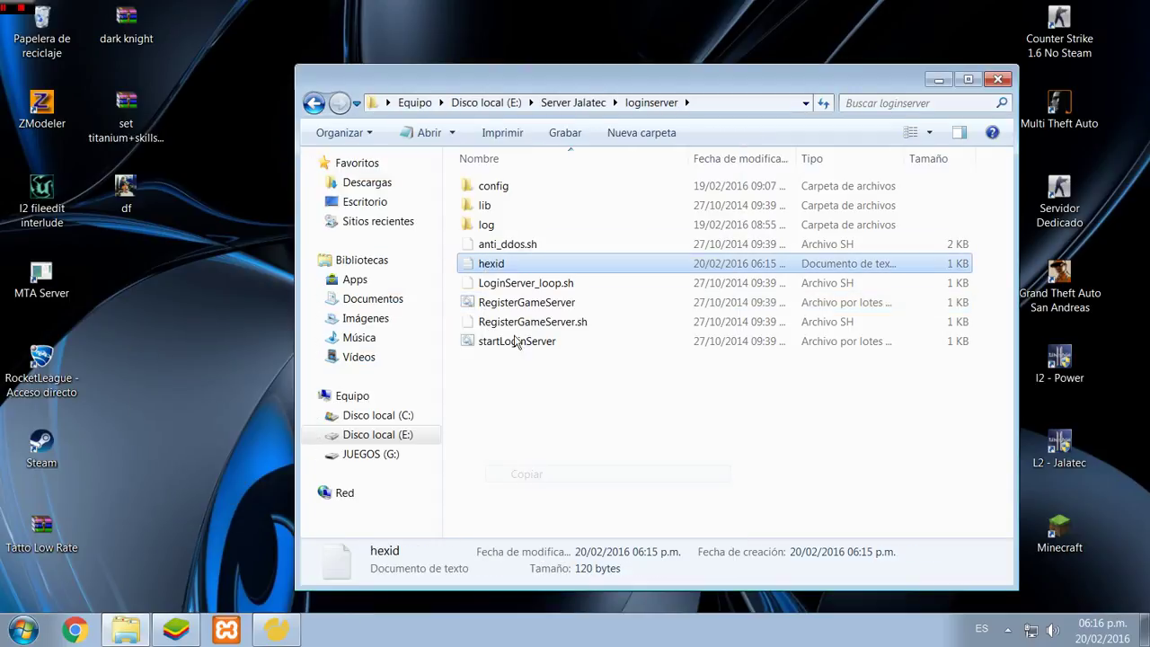
left_click(313, 103)
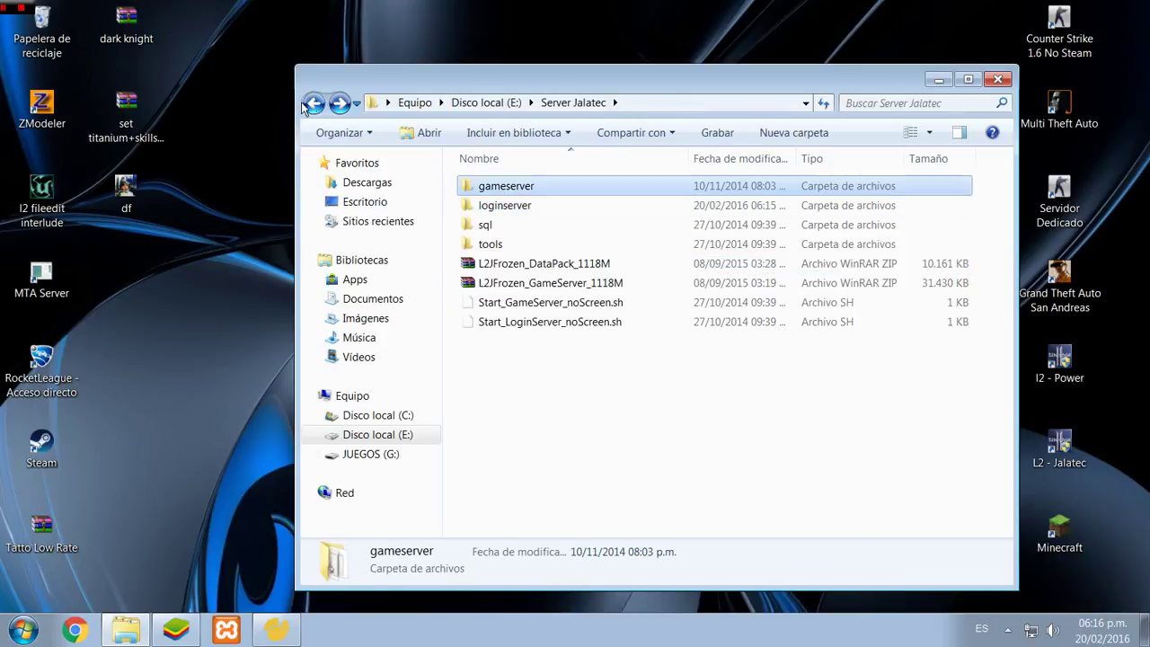
key("Return")
key("Down")
key("Return")
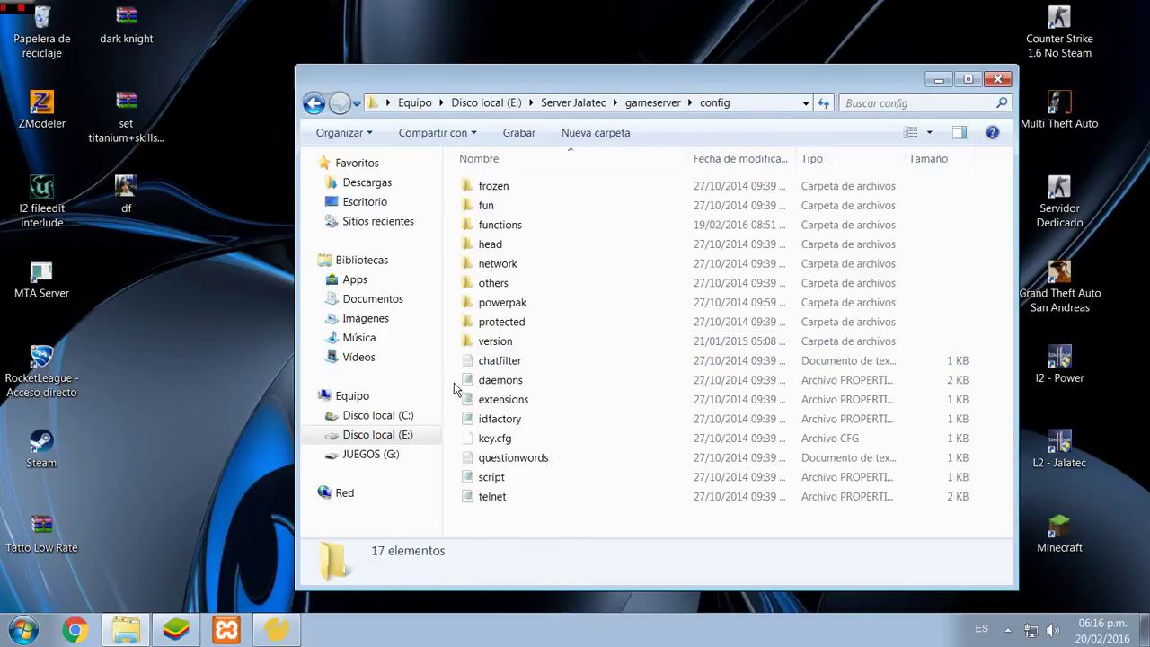
right_click(465, 388)
left_click(485, 264)
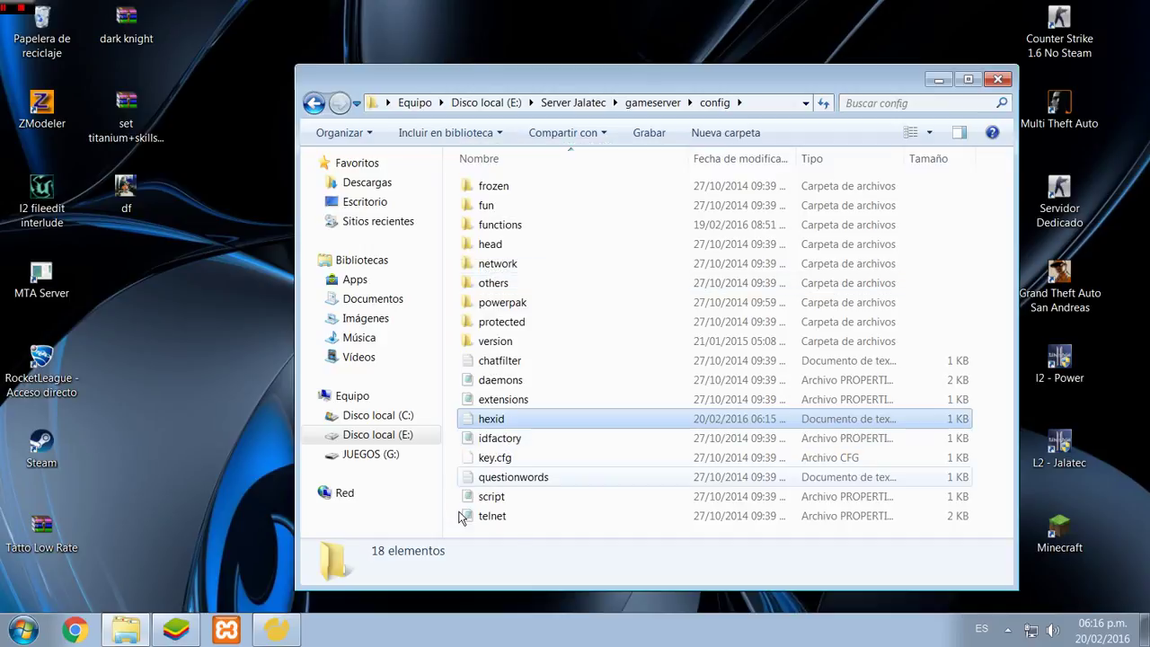
left_click(450, 527)
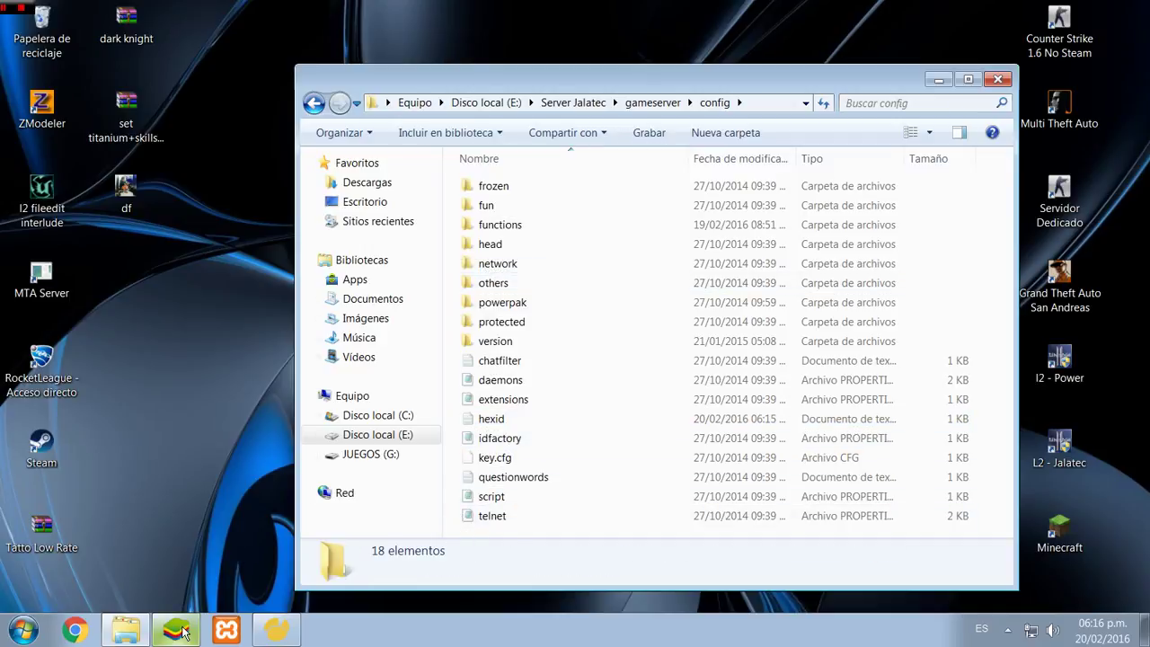
Switch to Navicat Premium, reopen the gameservers table to check the new registration, and close the program
left_click(277, 634)
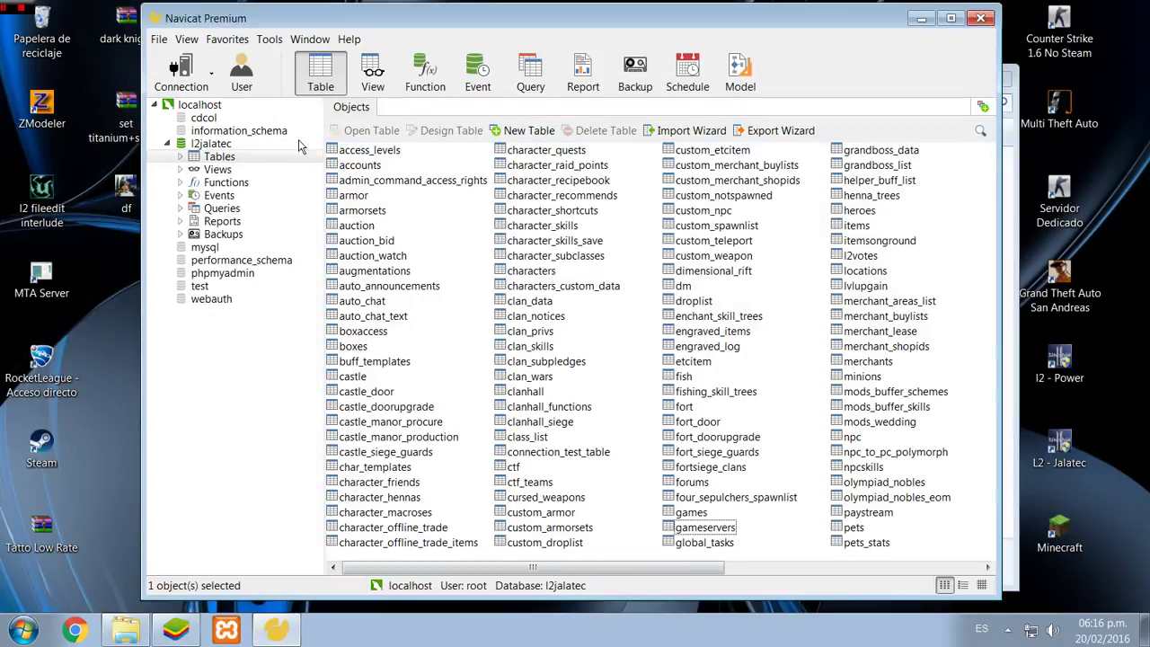
double_click(716, 527)
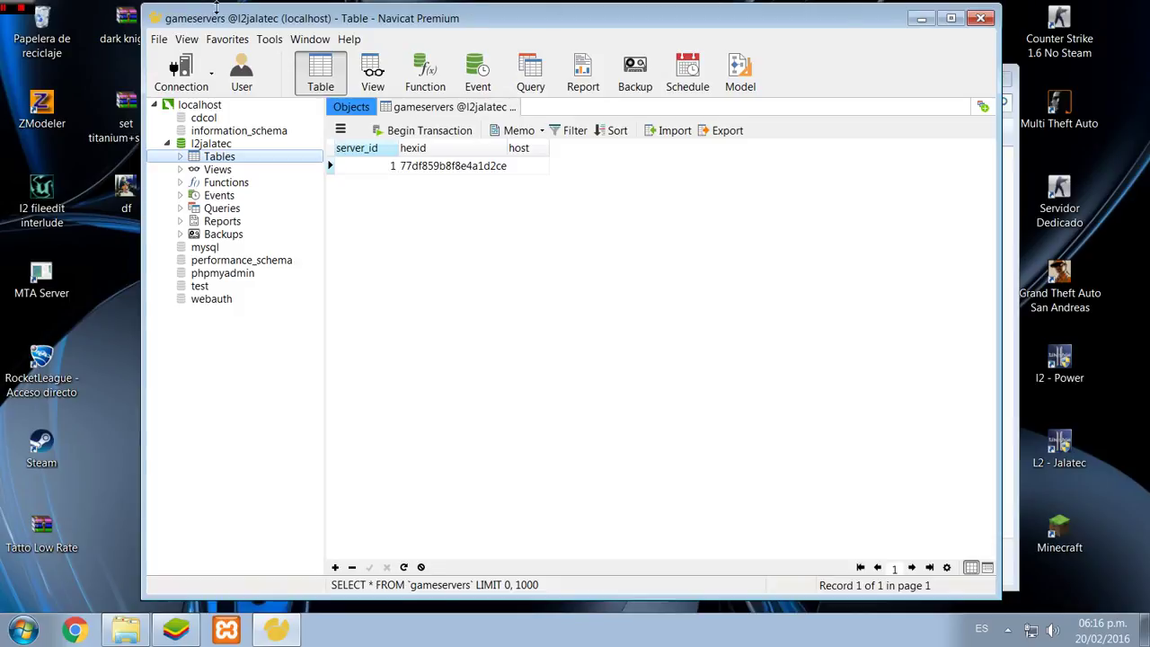
left_click(514, 108)
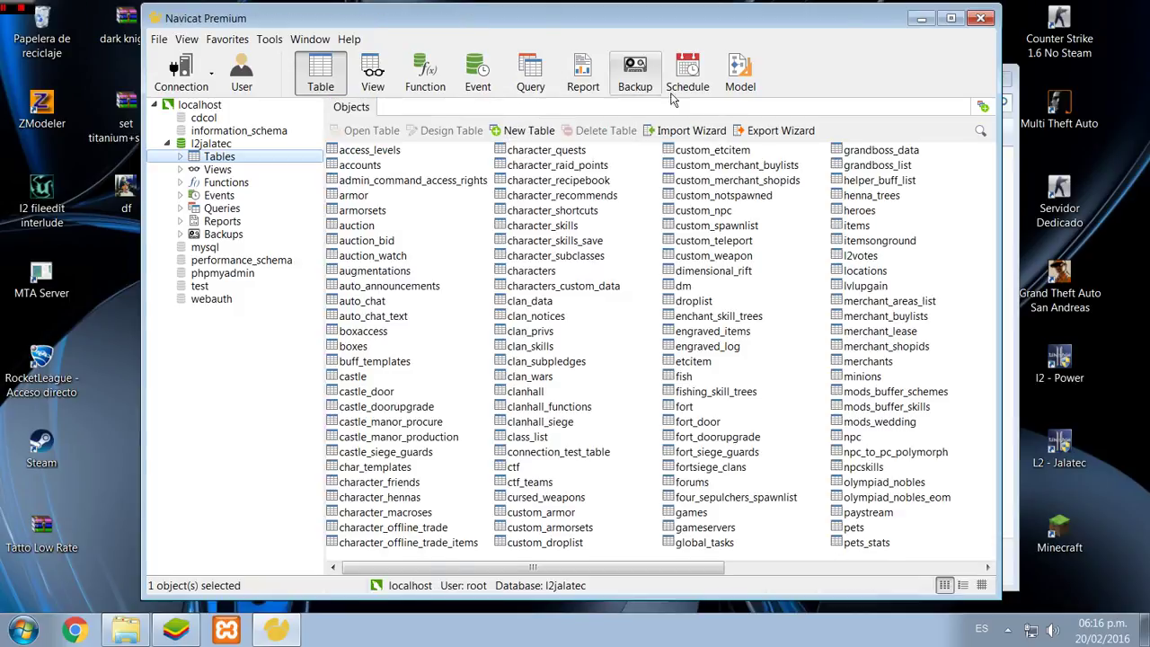
left_click(980, 18)
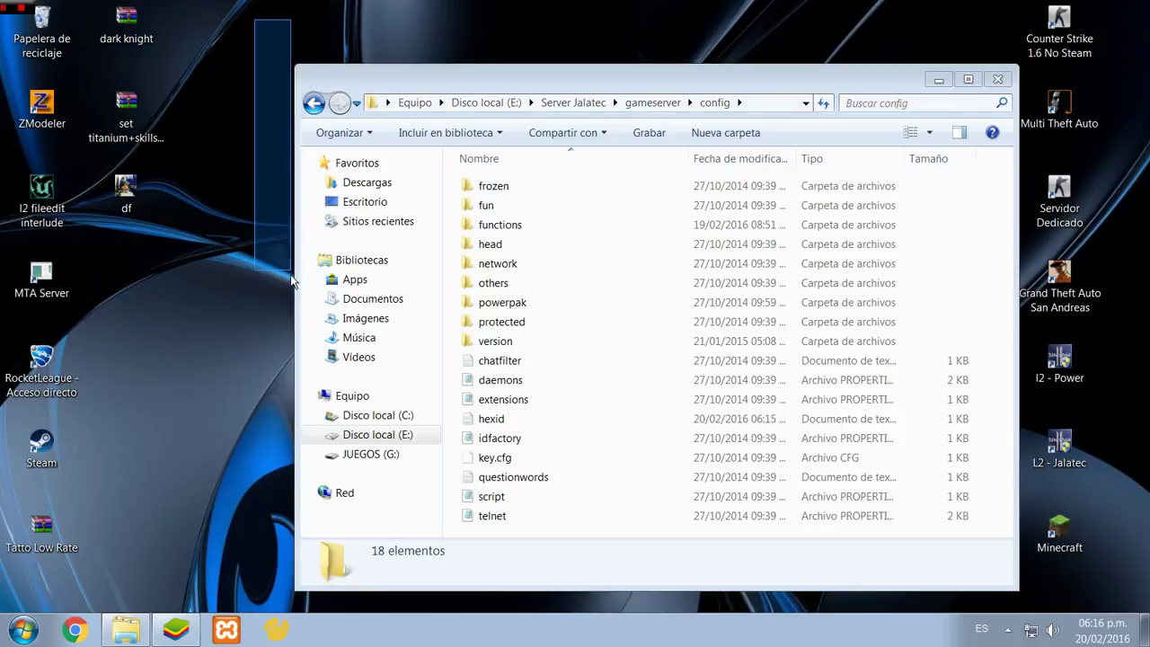
Paste a copy of the hexid file onto the desktop and refresh the desktop
right_click(217, 181)
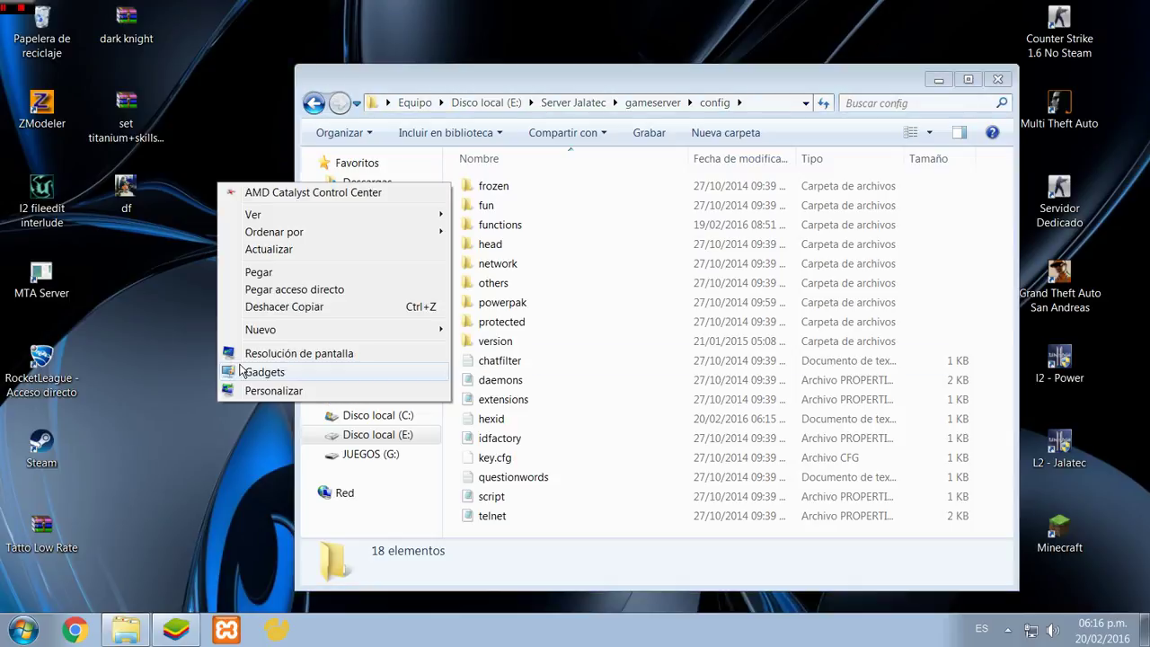
left_click(257, 270)
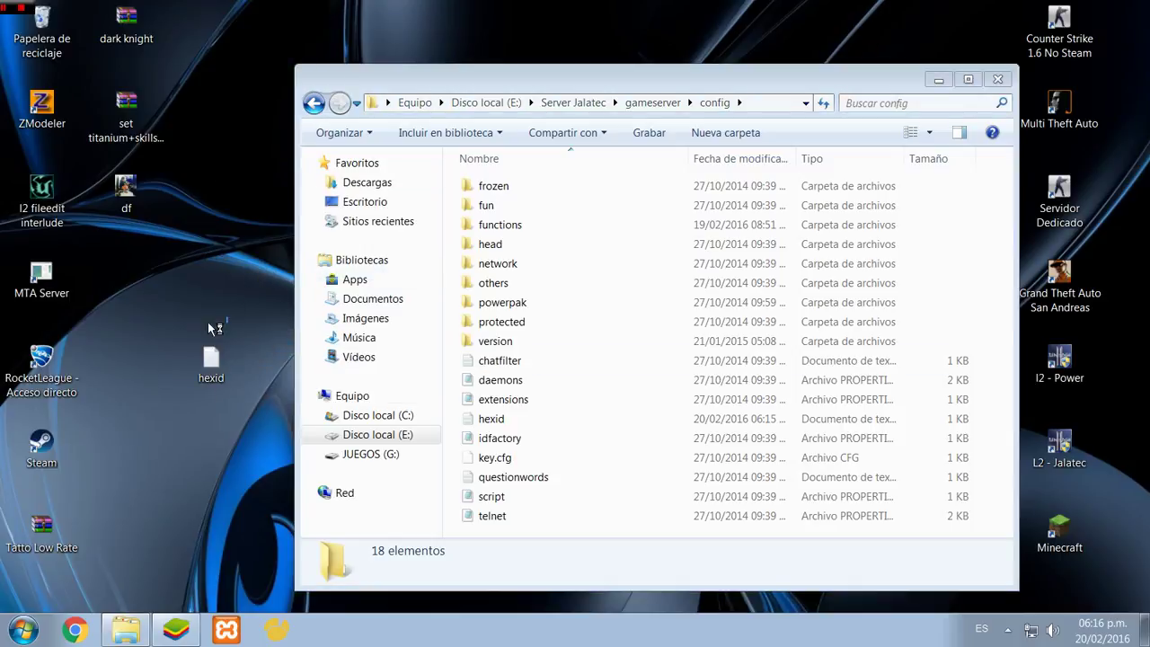
left_click(224, 409)
right_click(167, 316)
left_click(217, 385)
Go back up from the config folder to Server Jalatec and reposition the folder window
left_click(313, 104)
left_click(314, 104)
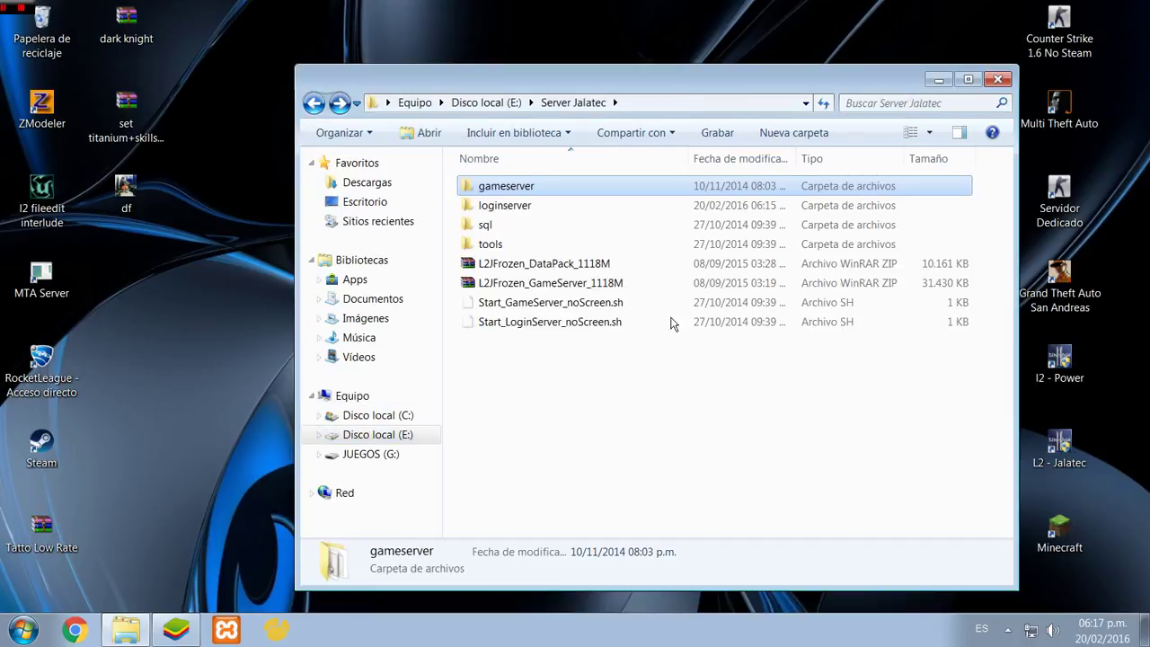
left_click(612, 400)
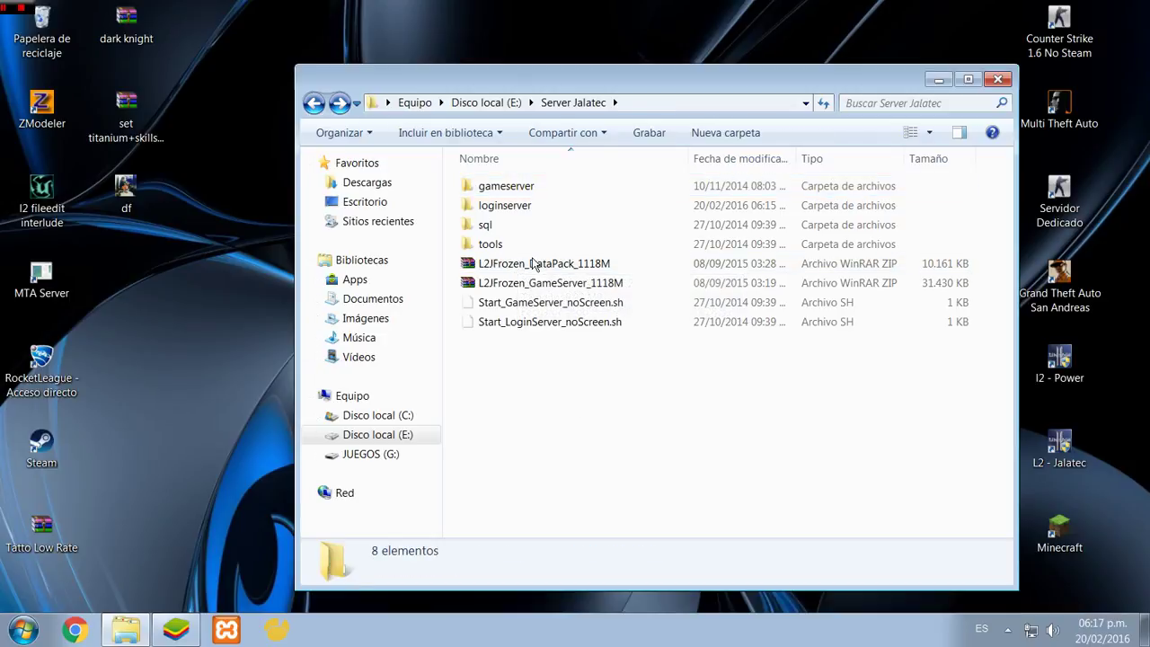
left_click_drag(469, 80, 401, 49)
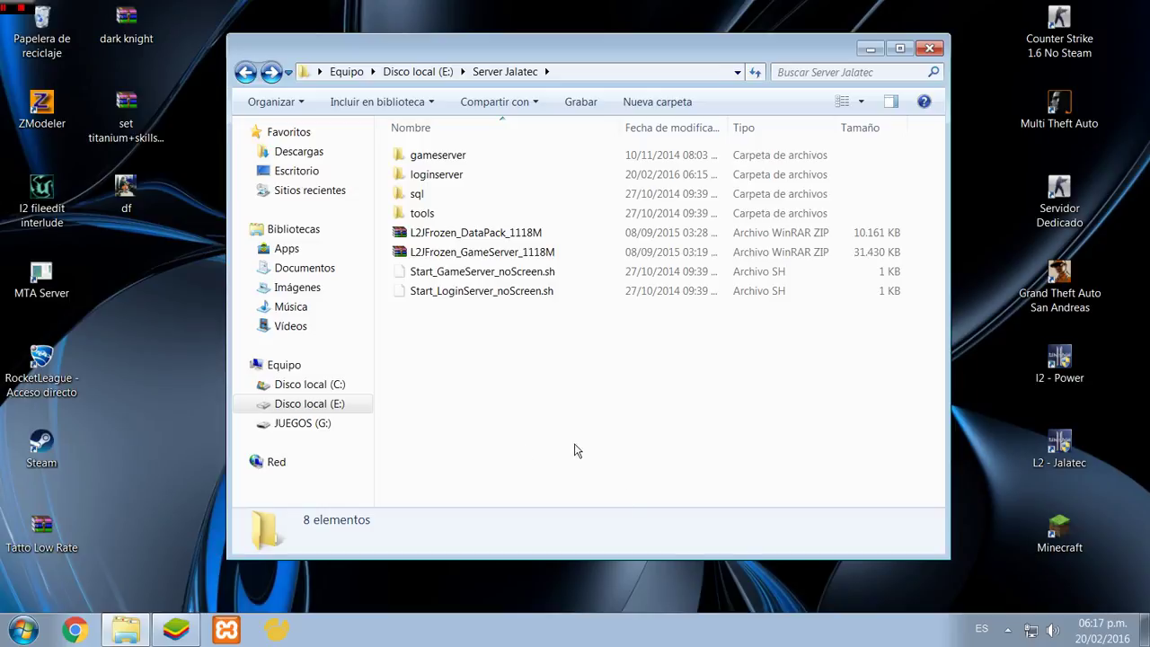
Select the L2JFrozen_DataPack_1118M and L2JFrozen_GameServer_1118M archives and show the options for extracting them
left_click_drag(576, 444, 510, 494)
left_click_drag(388, 235, 438, 253)
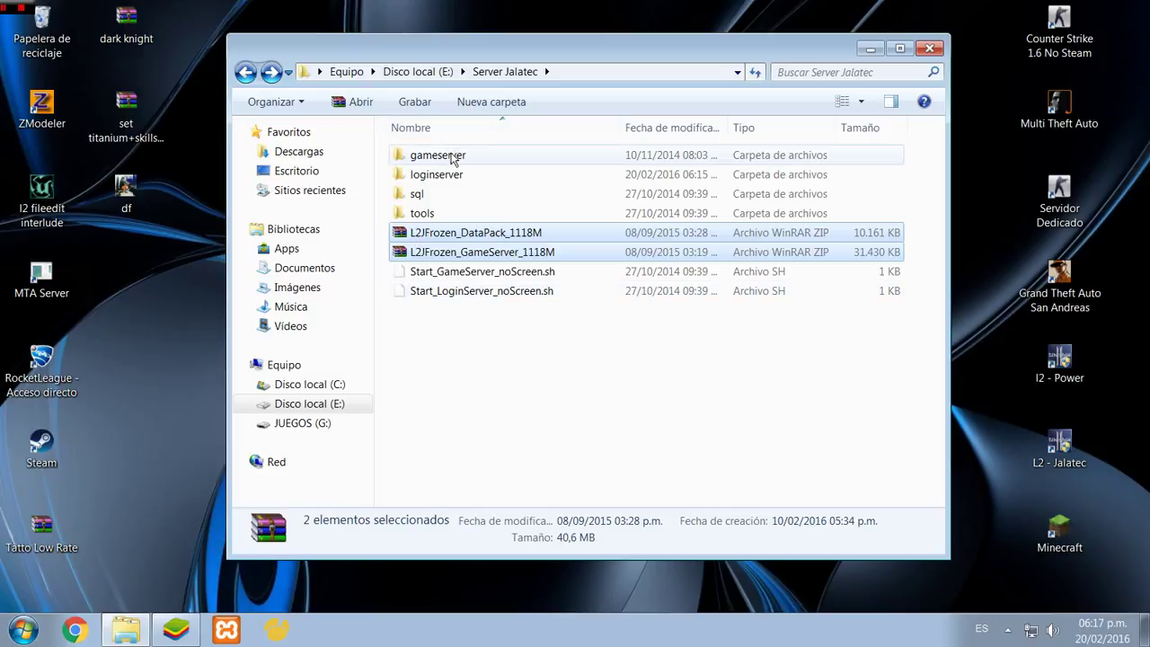
right_click(488, 243)
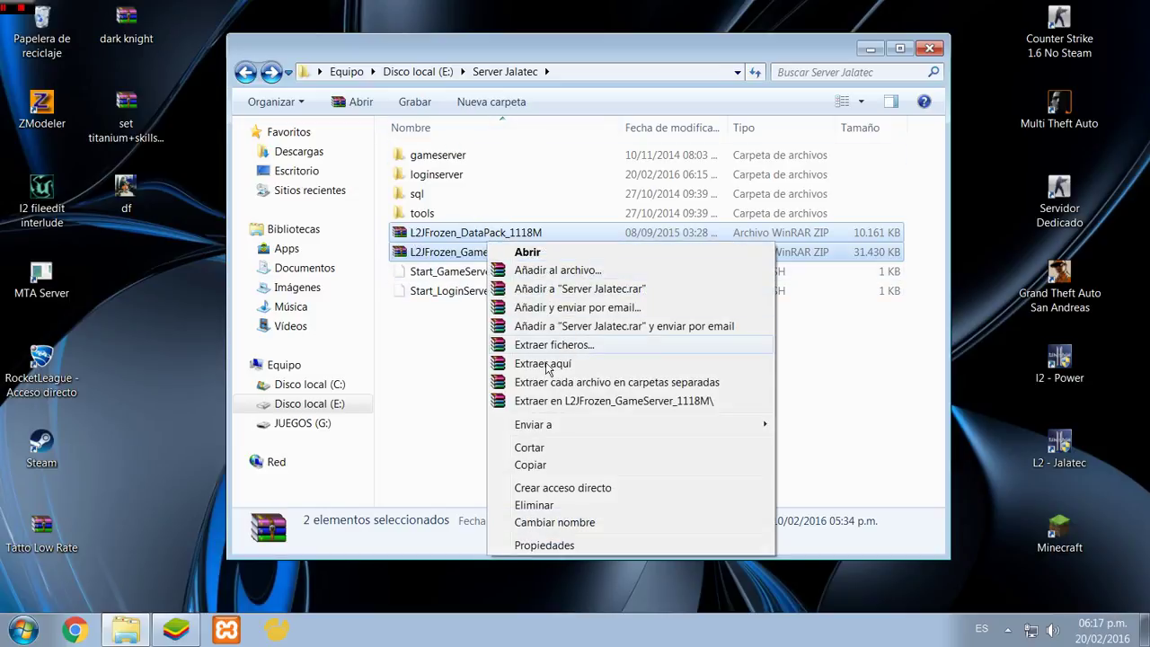
left_click(542, 363)
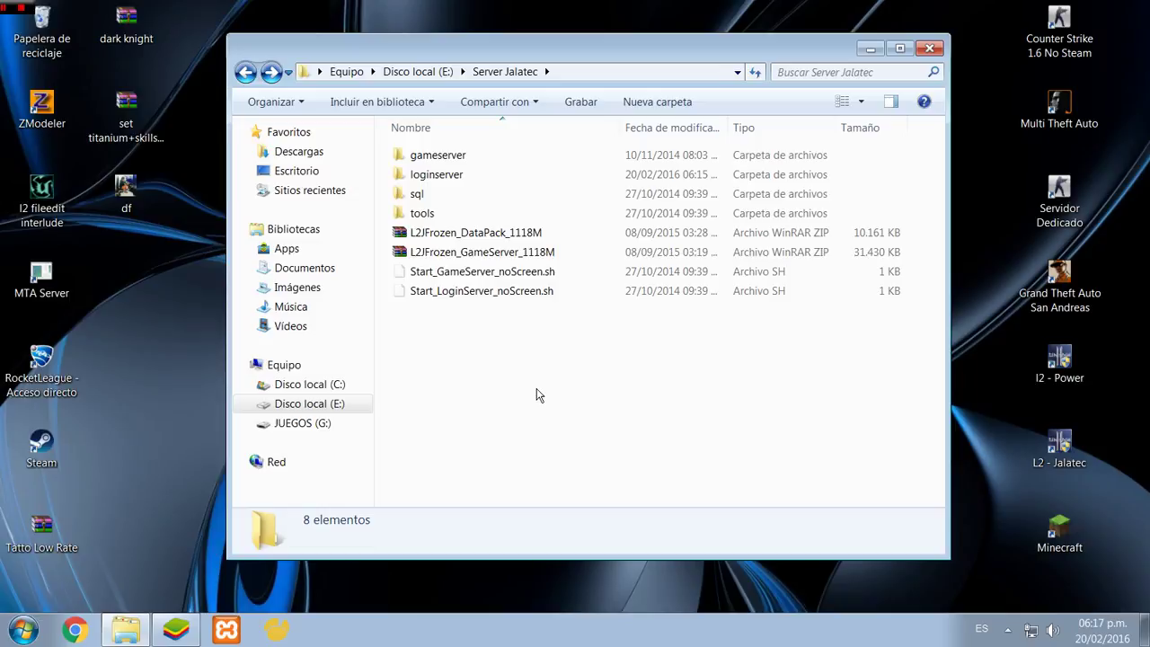
Open the tools folder inside Server Jalatec
double_click(423, 213)
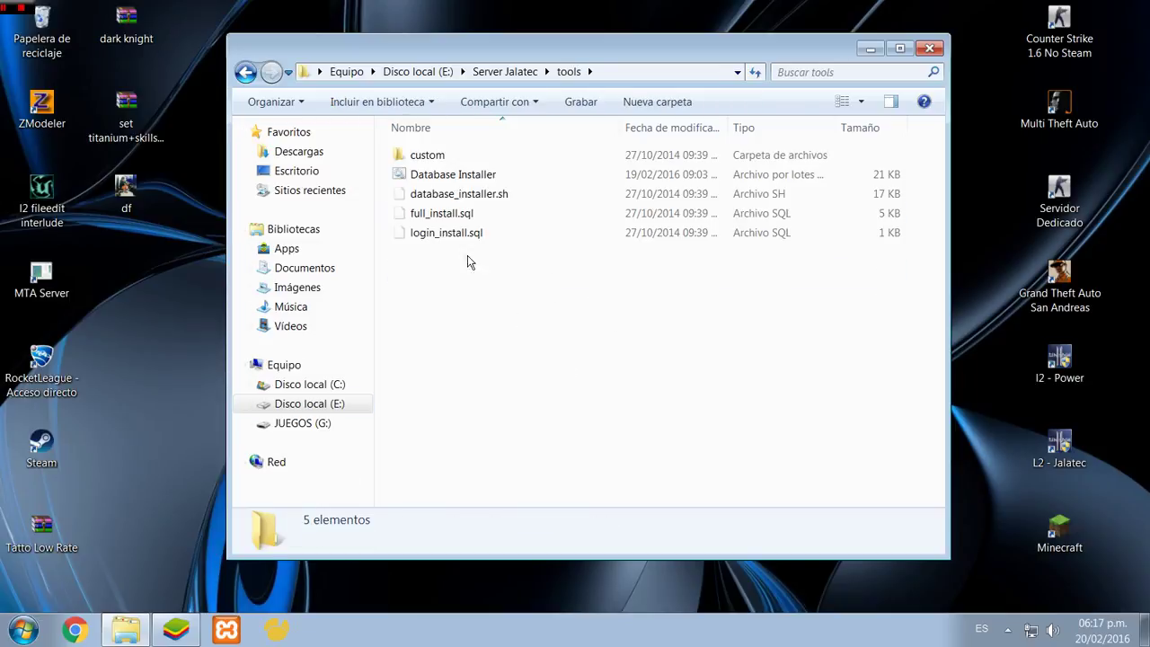
Open the Database Installer batch file for editing and reposition its text window
right_click(461, 180)
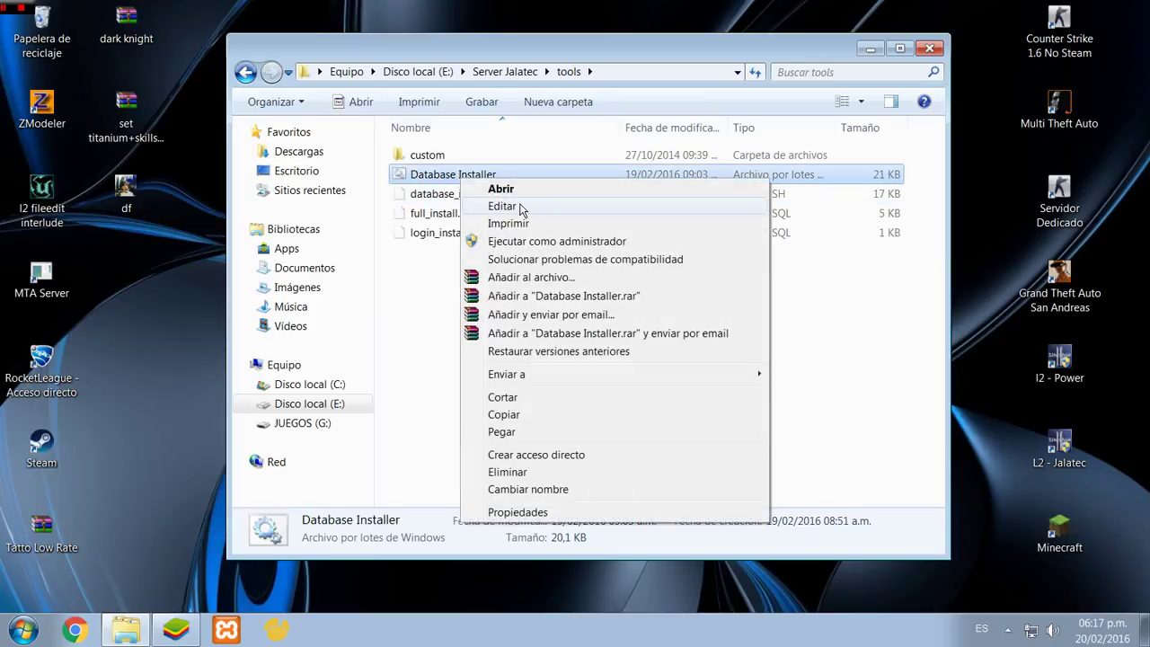
left_click(526, 206)
left_click_drag(432, 88, 426, 45)
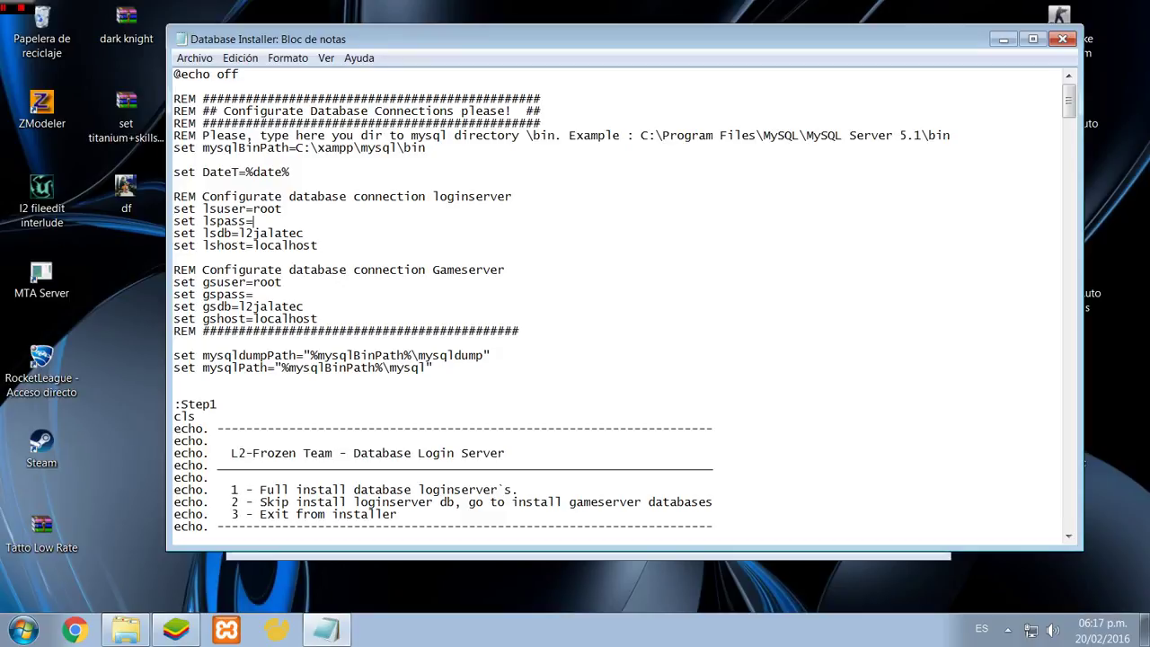
Examine the user, password and database lines of the loginserver and gameserver connections, and close the file without editing
left_click_drag(277, 208, 254, 208)
left_click(255, 294)
left_click_drag(305, 306, 245, 307)
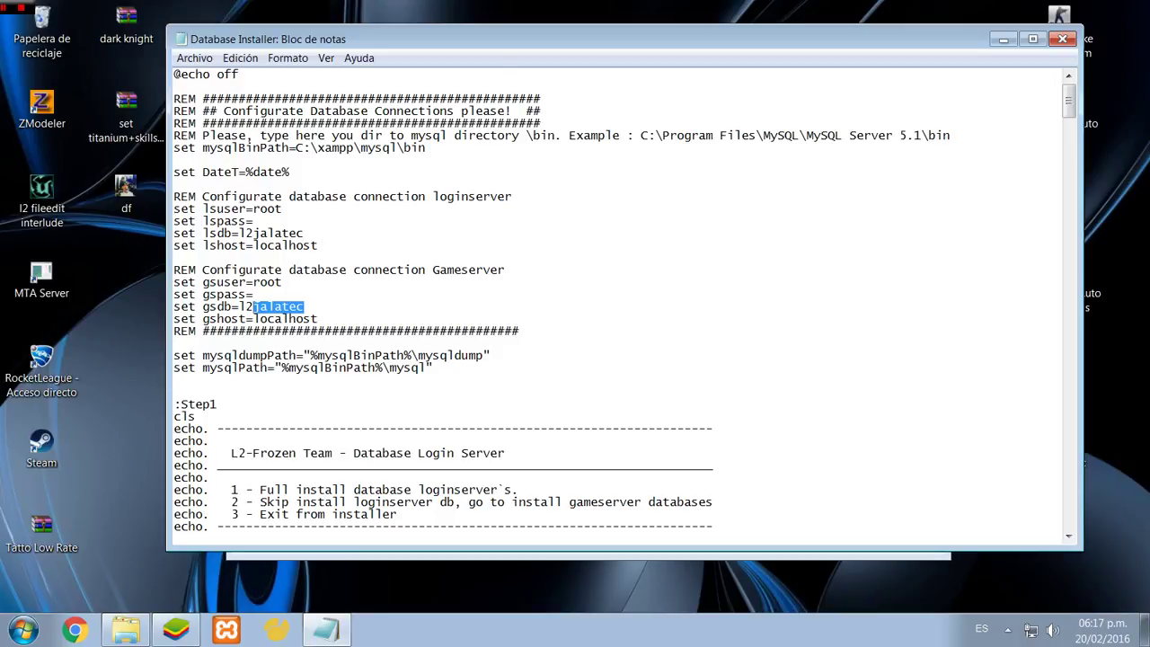
left_click(254, 294)
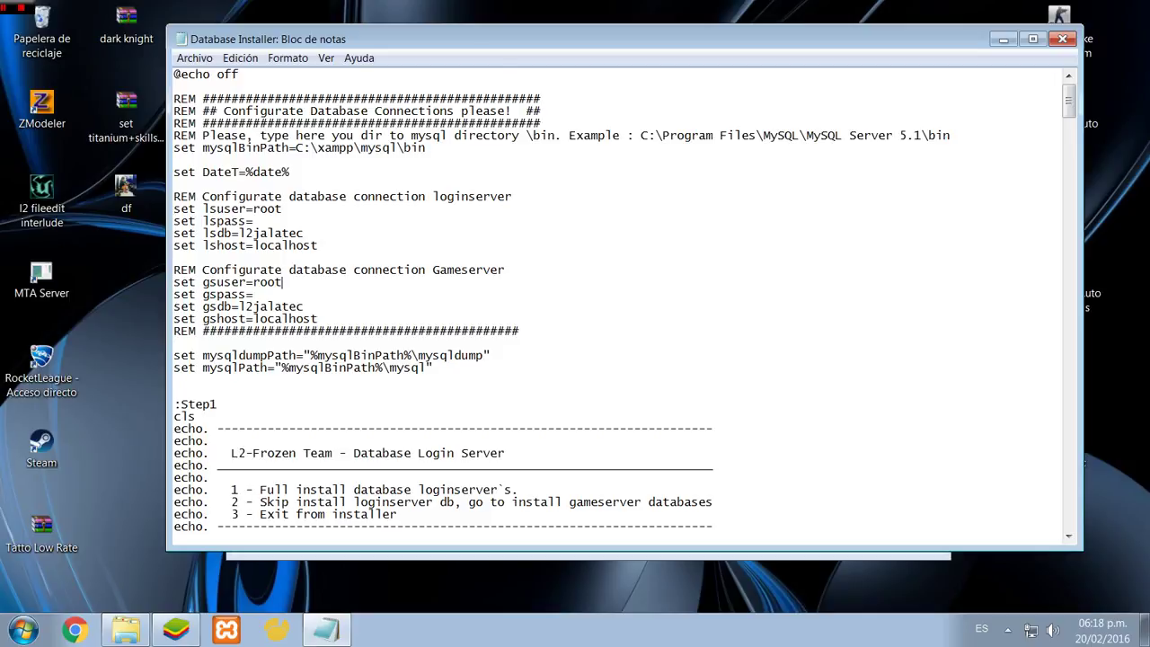
left_click_drag(254, 293, 173, 294)
double_click(270, 282)
left_click(255, 294)
left_click(1061, 38)
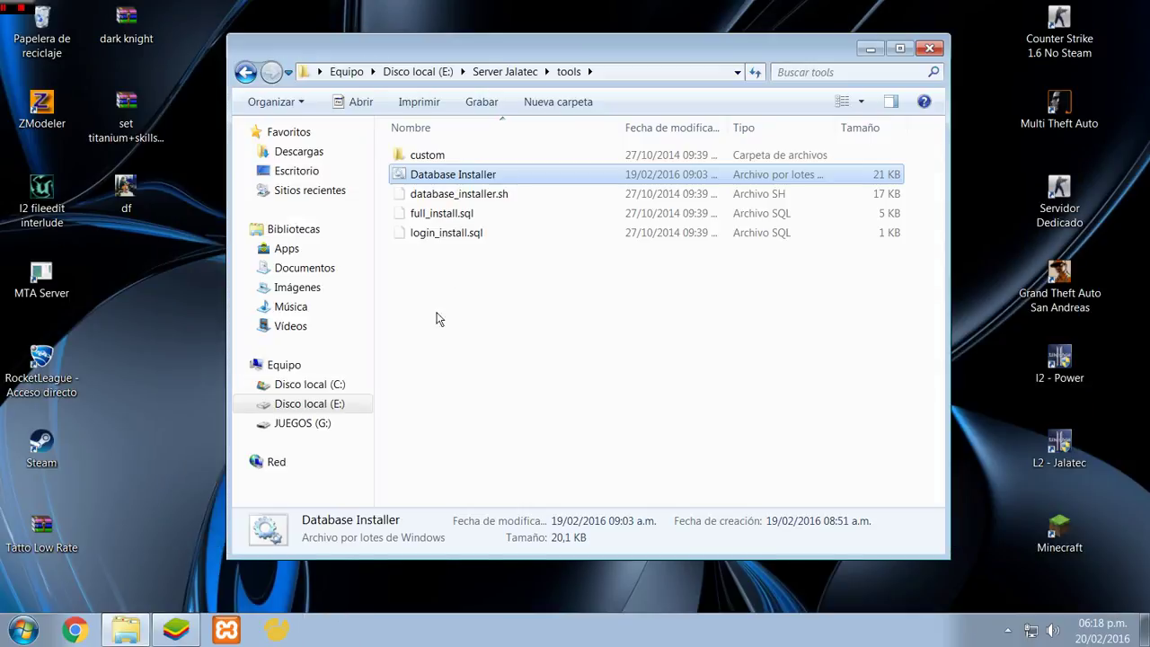
left_click(453, 180)
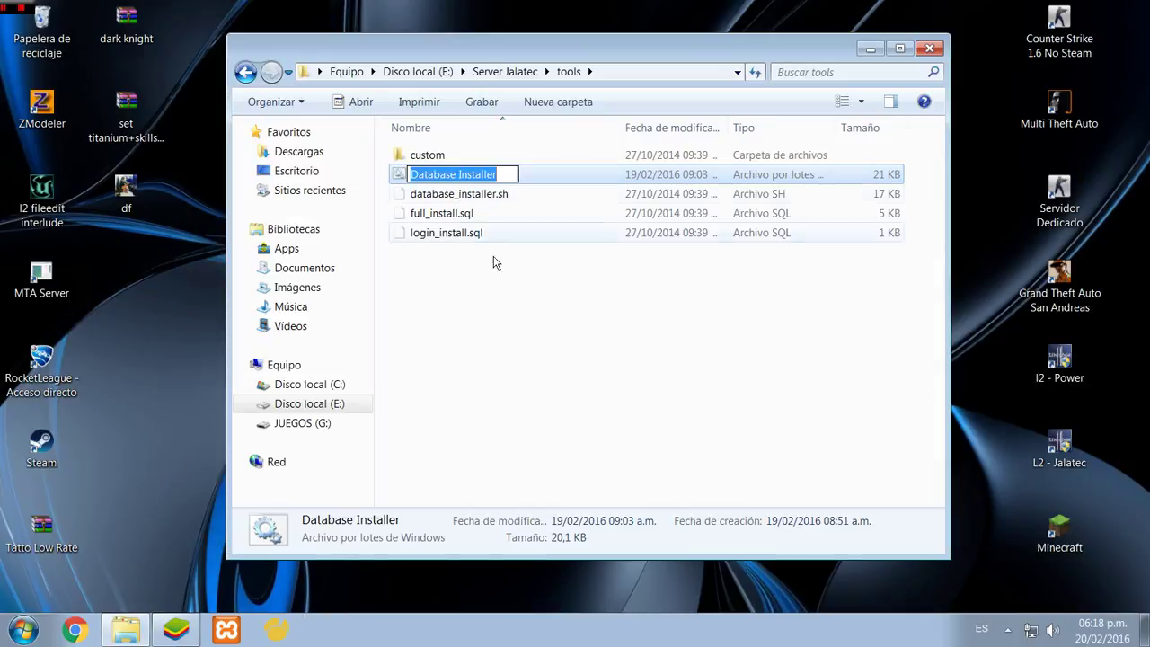
left_click(501, 311)
left_click(500, 311)
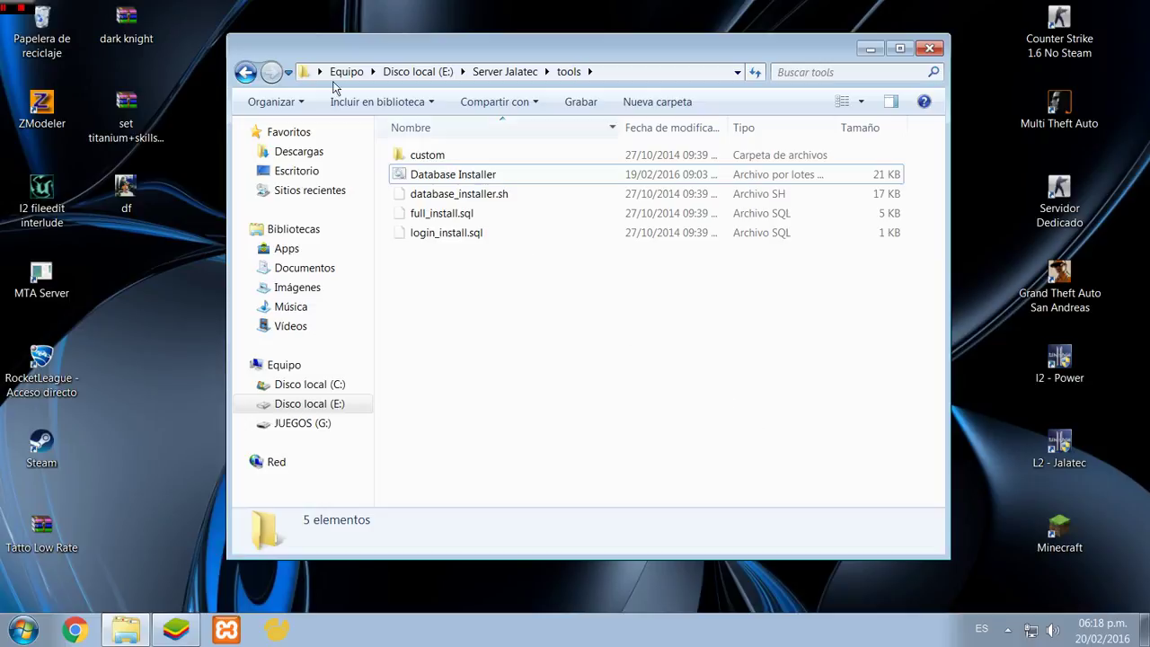
Return from the tools folder to Server Jalatec and clear the selection
left_click(244, 70)
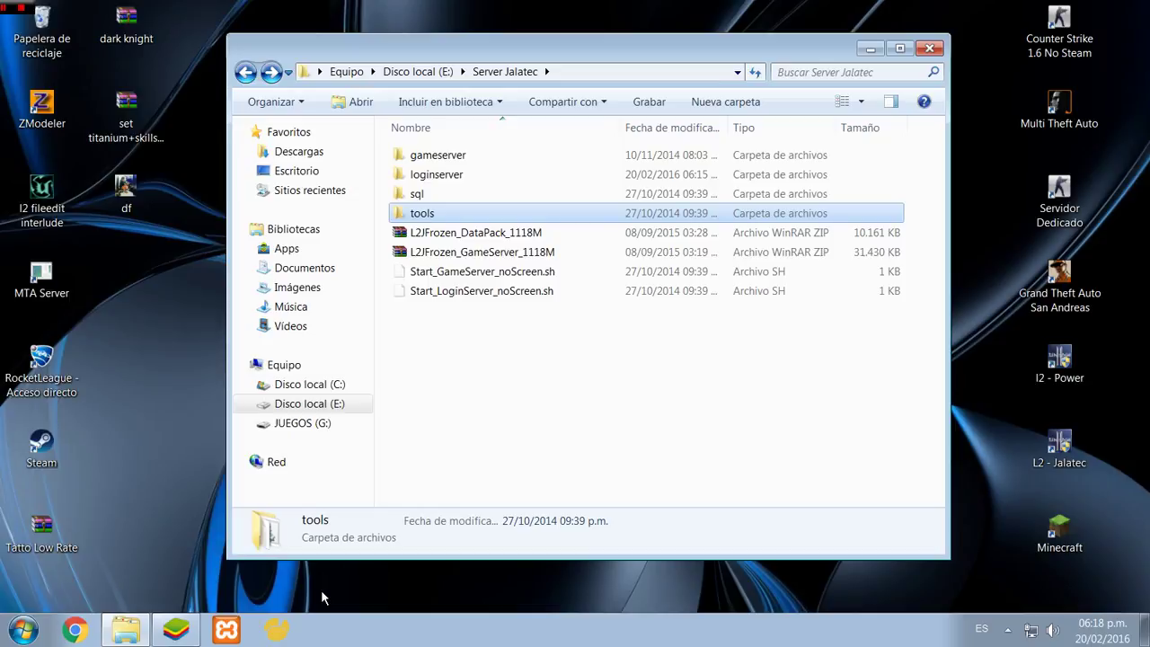
left_click(480, 456)
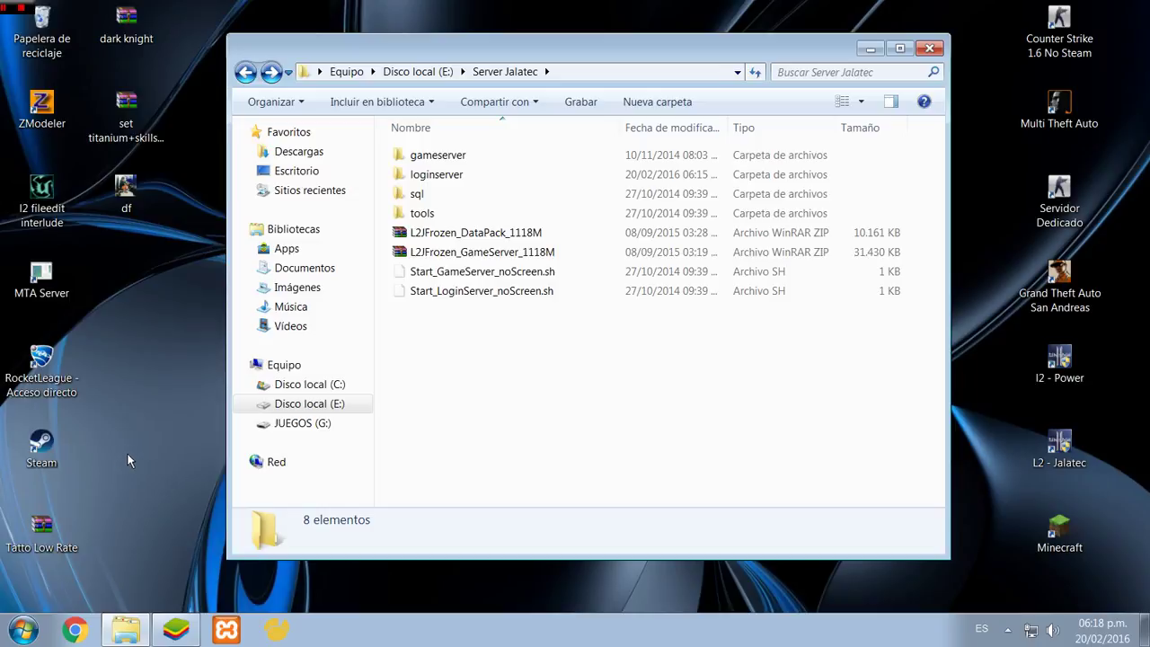
left_click(65, 529)
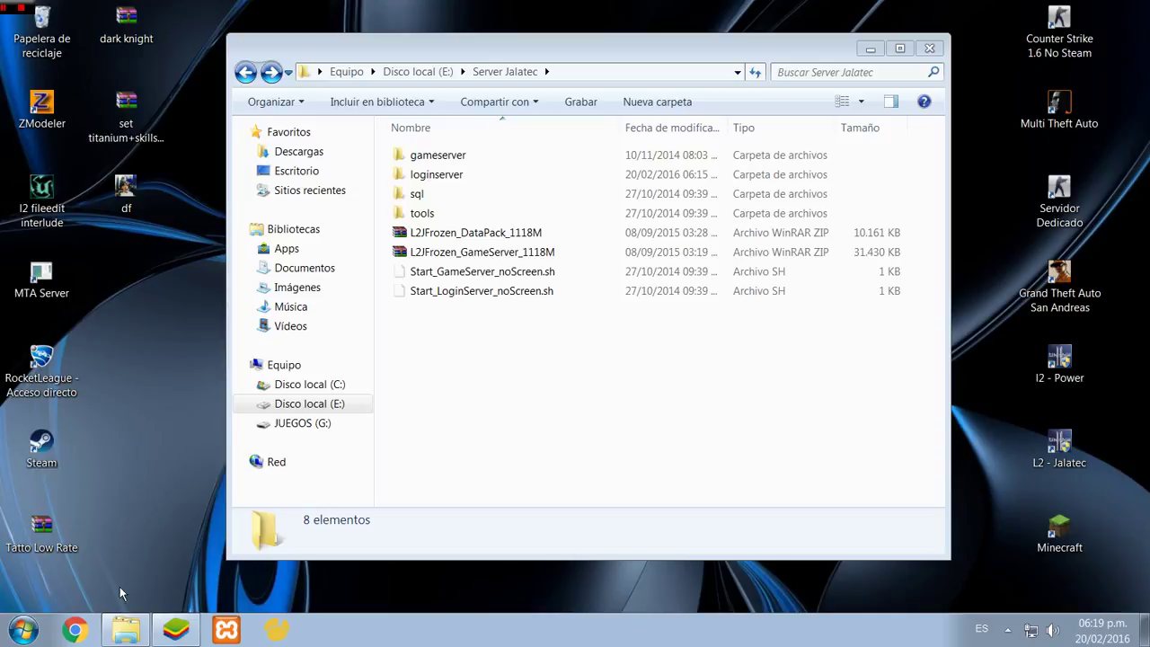
left_click(65, 553)
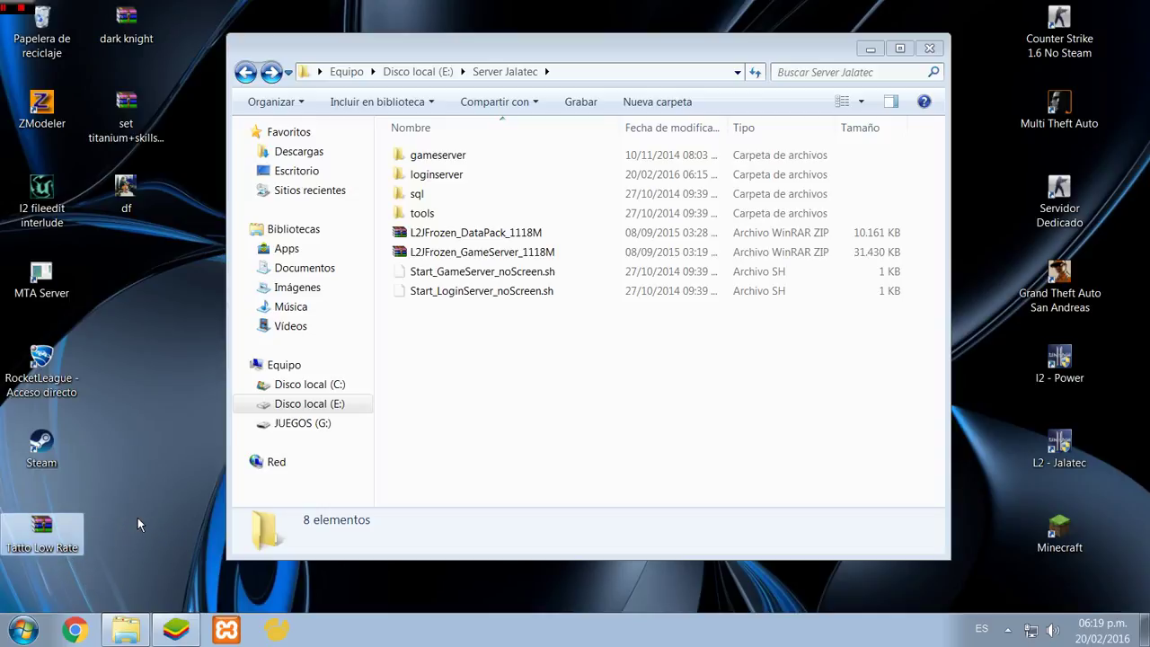
right_click(150, 386)
left_click(182, 450)
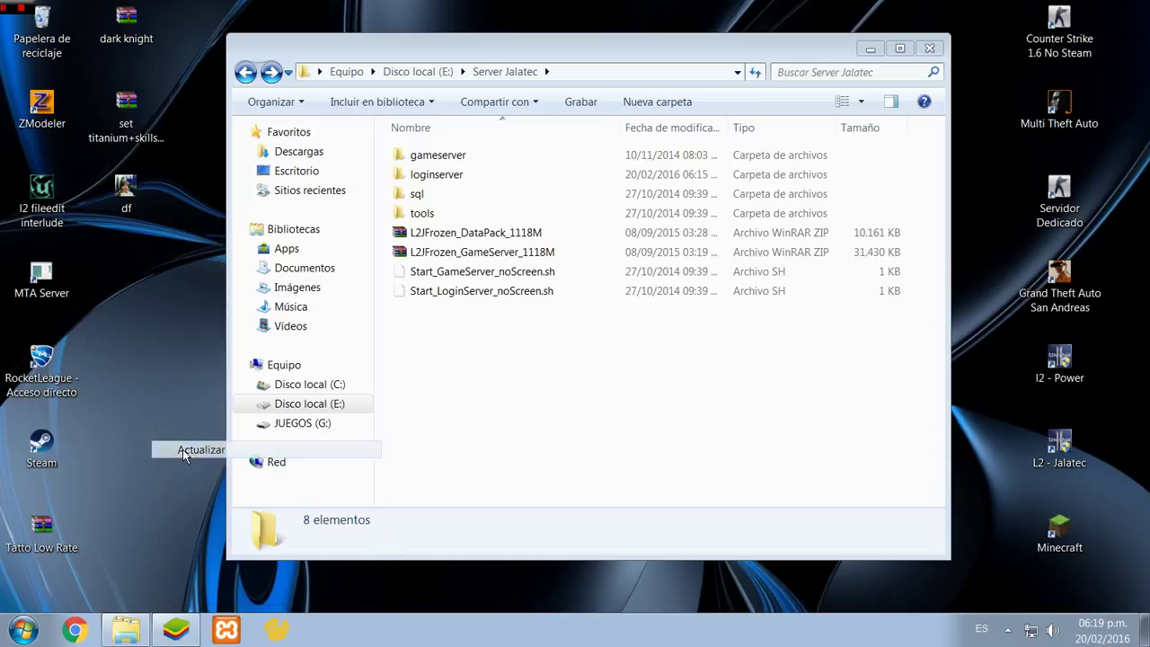
right_click(160, 279)
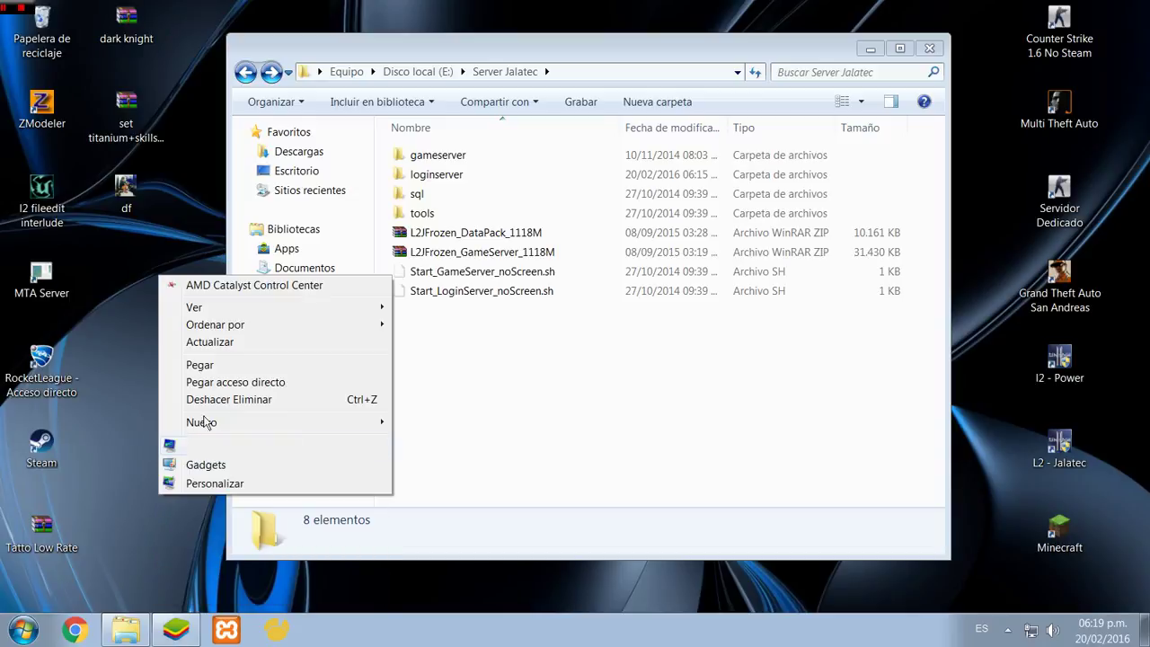
left_click(213, 366)
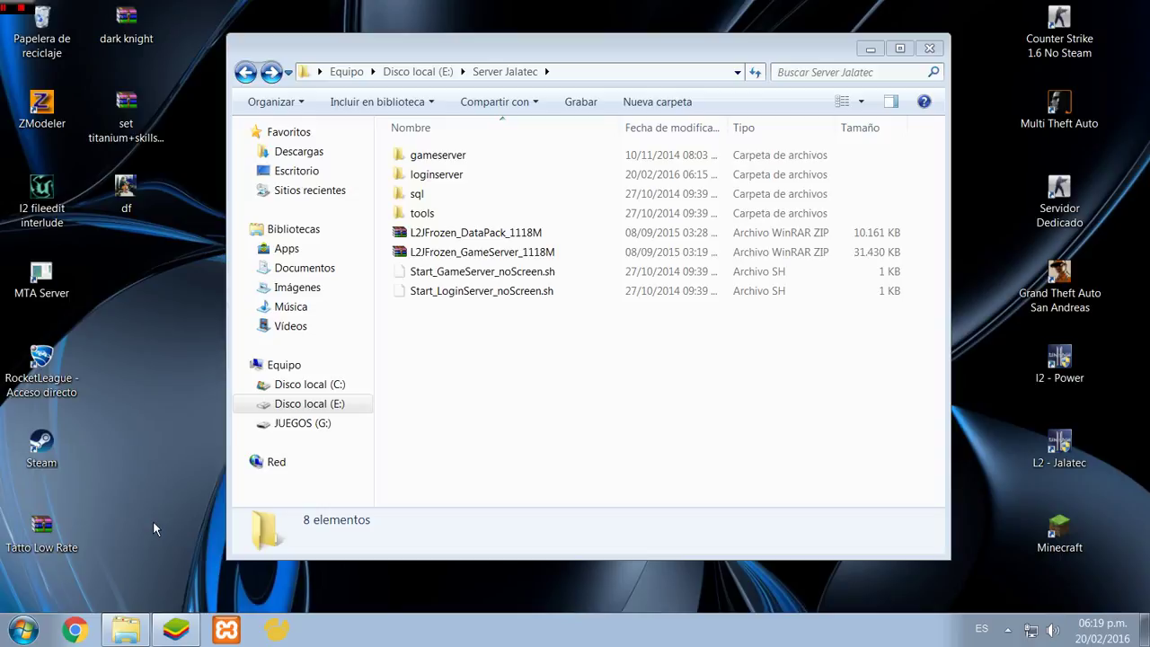
right_click(124, 284)
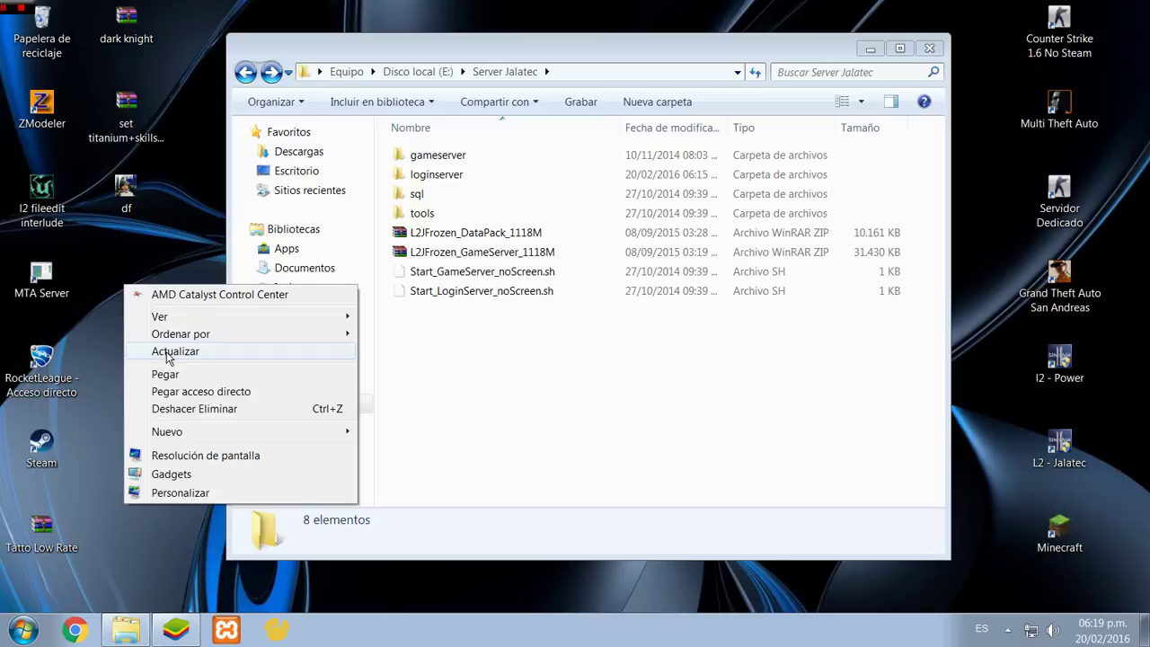
left_click(166, 351)
right_click(137, 201)
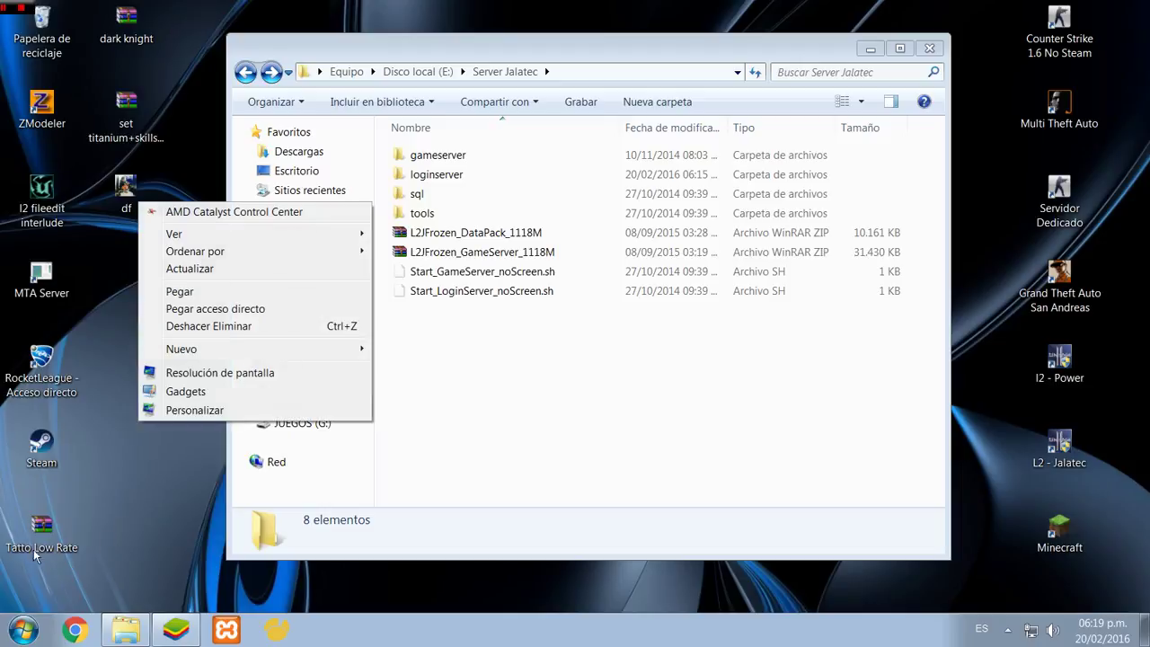
left_click(184, 267)
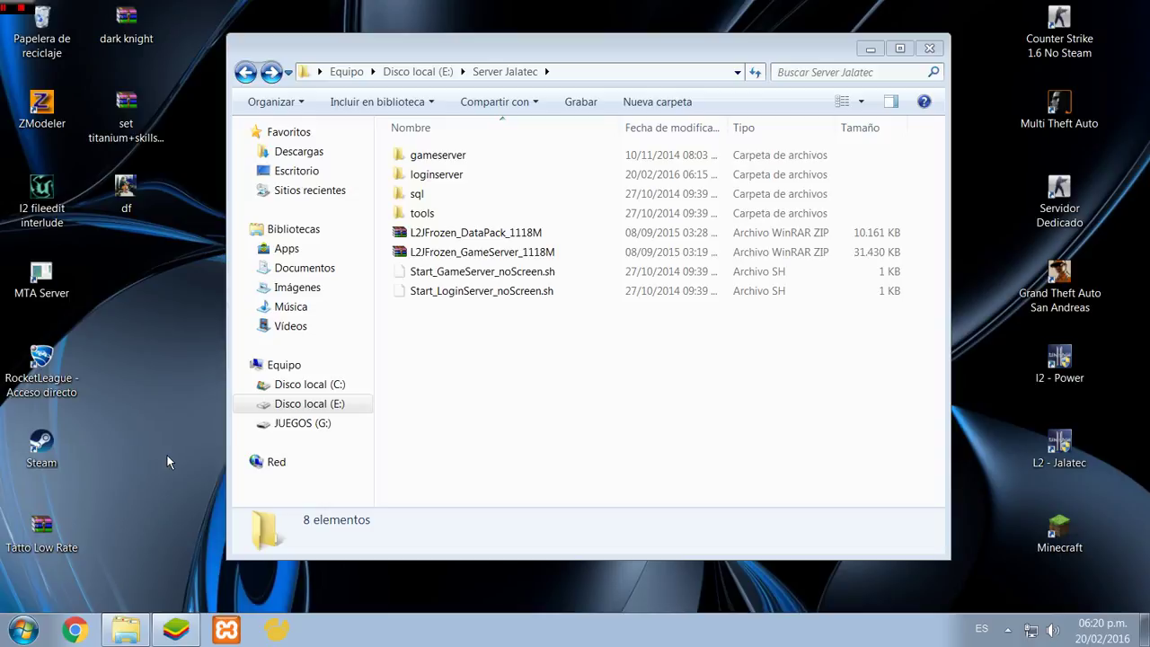
right_click(163, 235)
left_click(224, 306)
left_click_drag(166, 348, 139, 510)
right_click(117, 378)
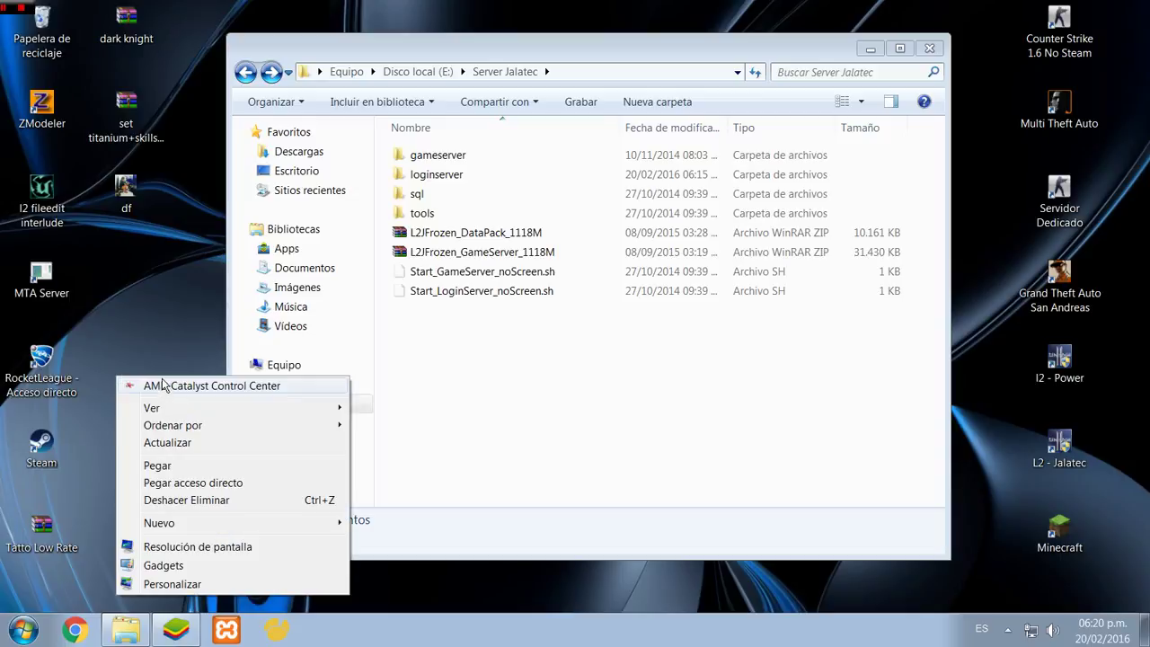
left_click(157, 449)
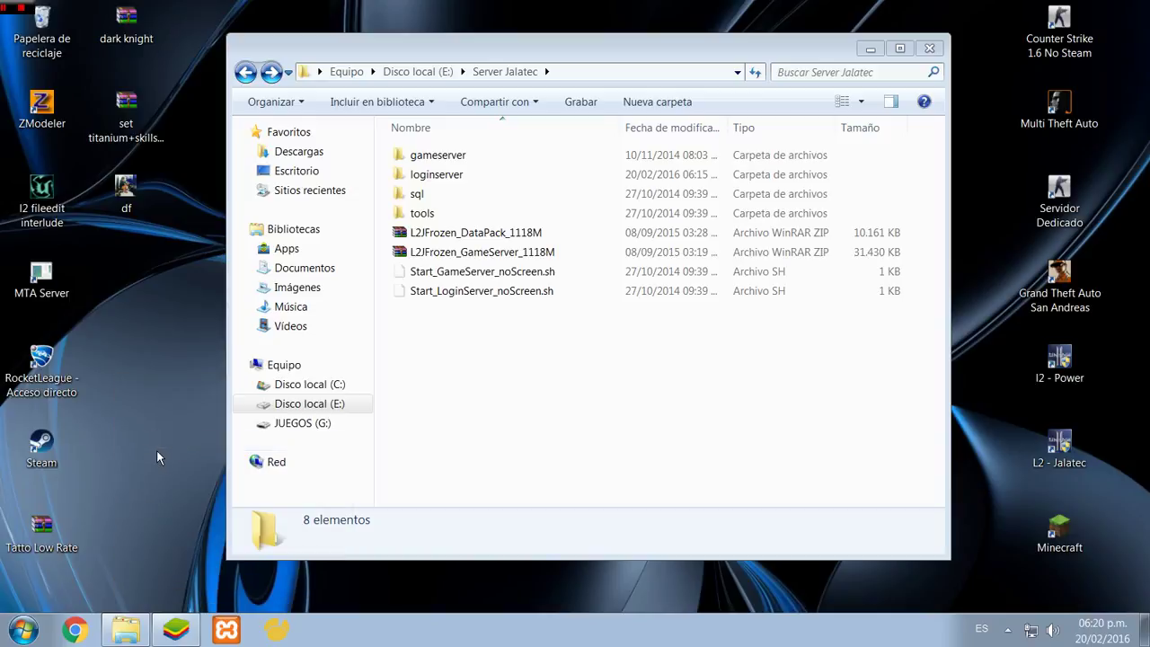
right_click(157, 382)
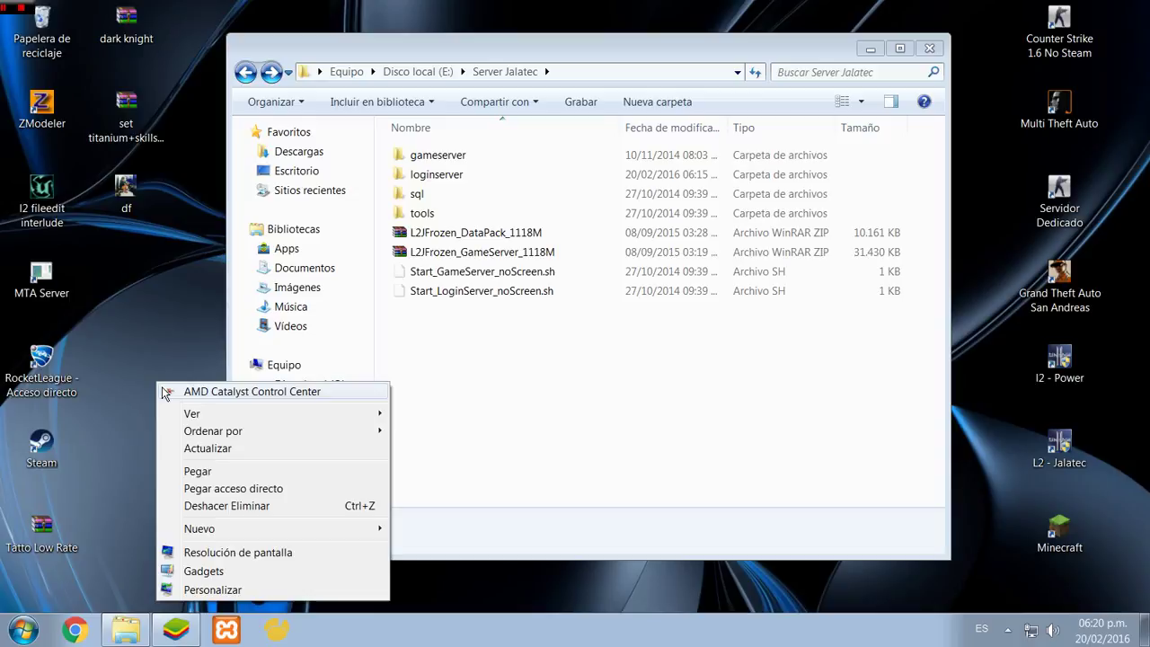
left_click(185, 449)
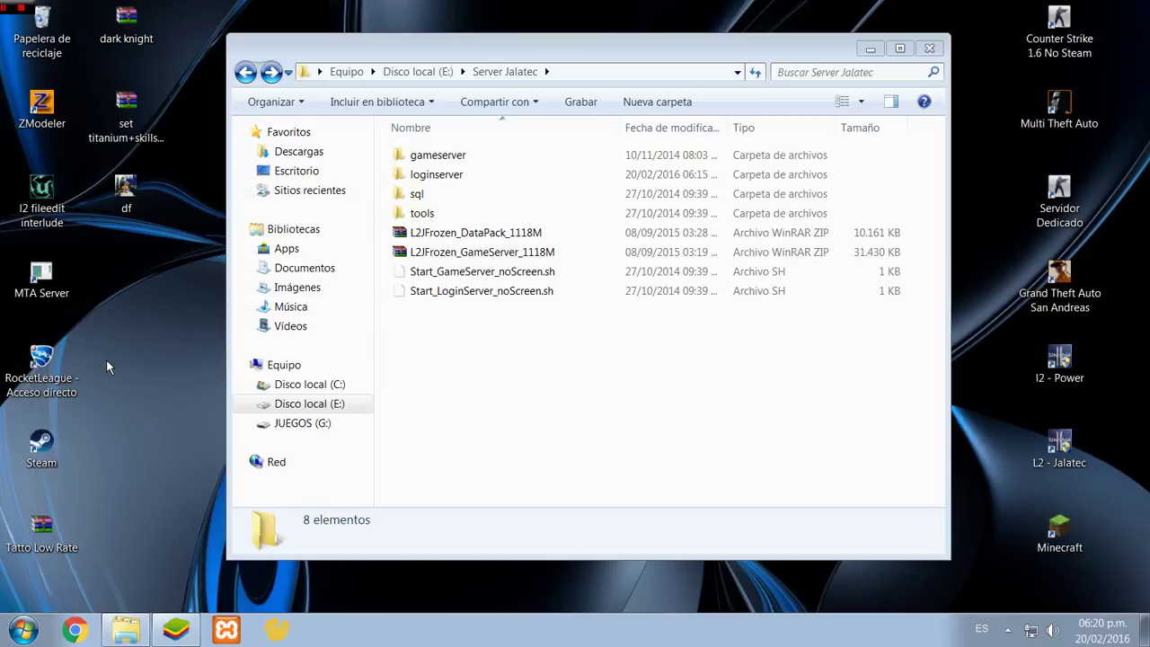
right_click(149, 184)
left_click(199, 253)
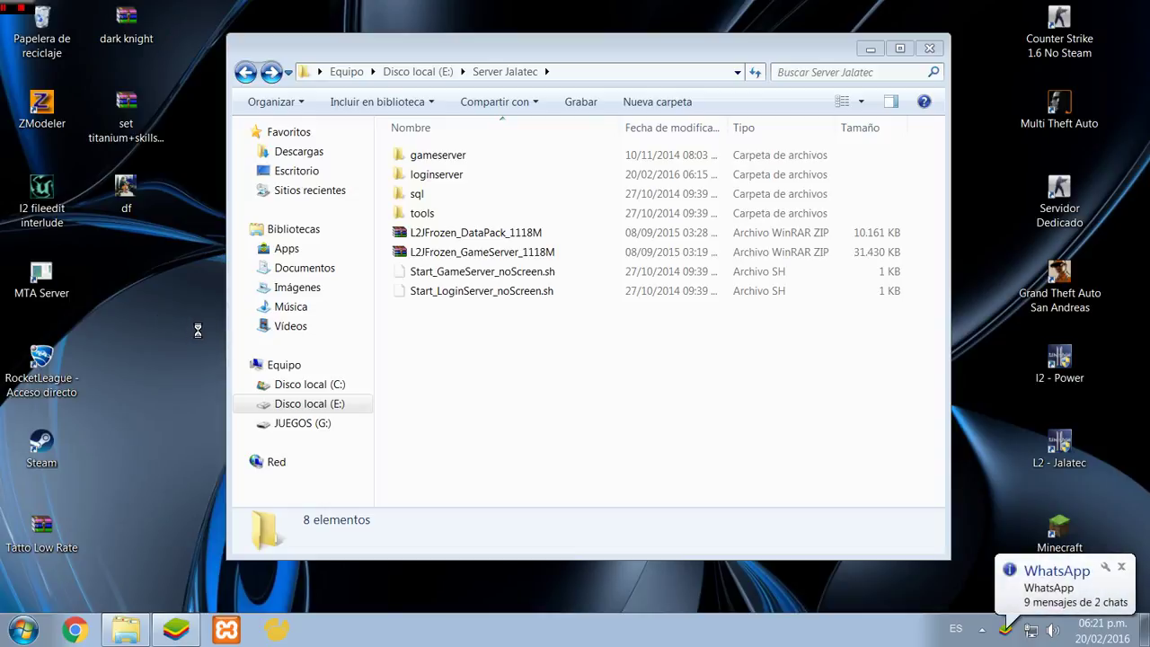
right_click(162, 314)
left_click(171, 379)
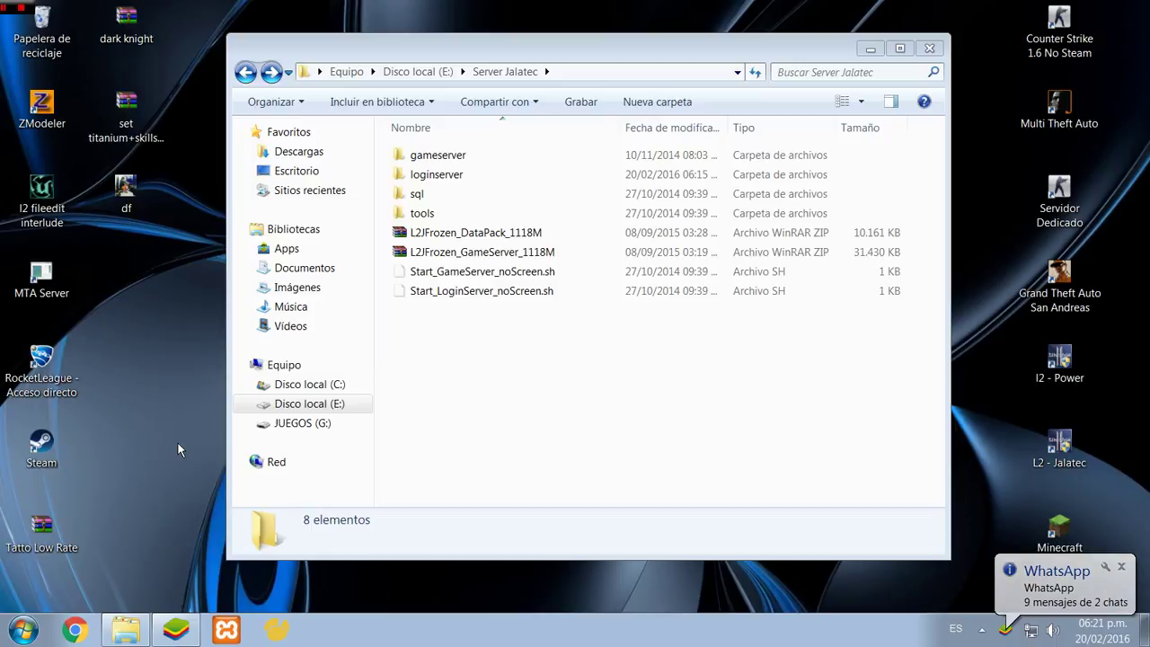
left_click_drag(177, 441, 190, 580)
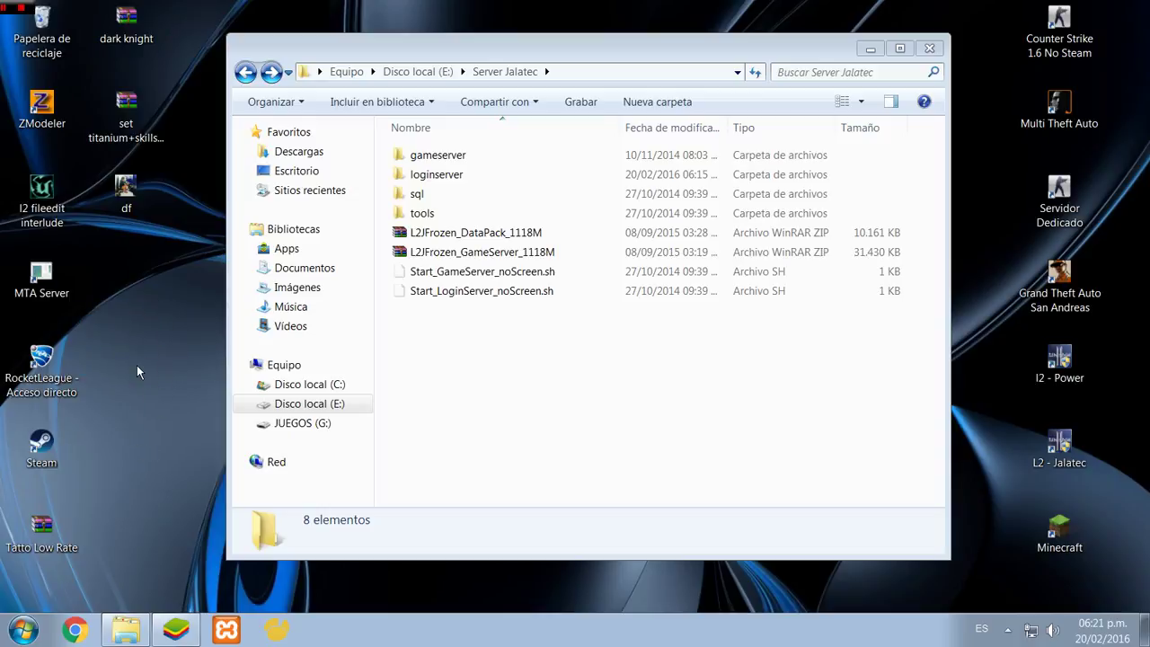
left_click_drag(136, 371, 170, 424)
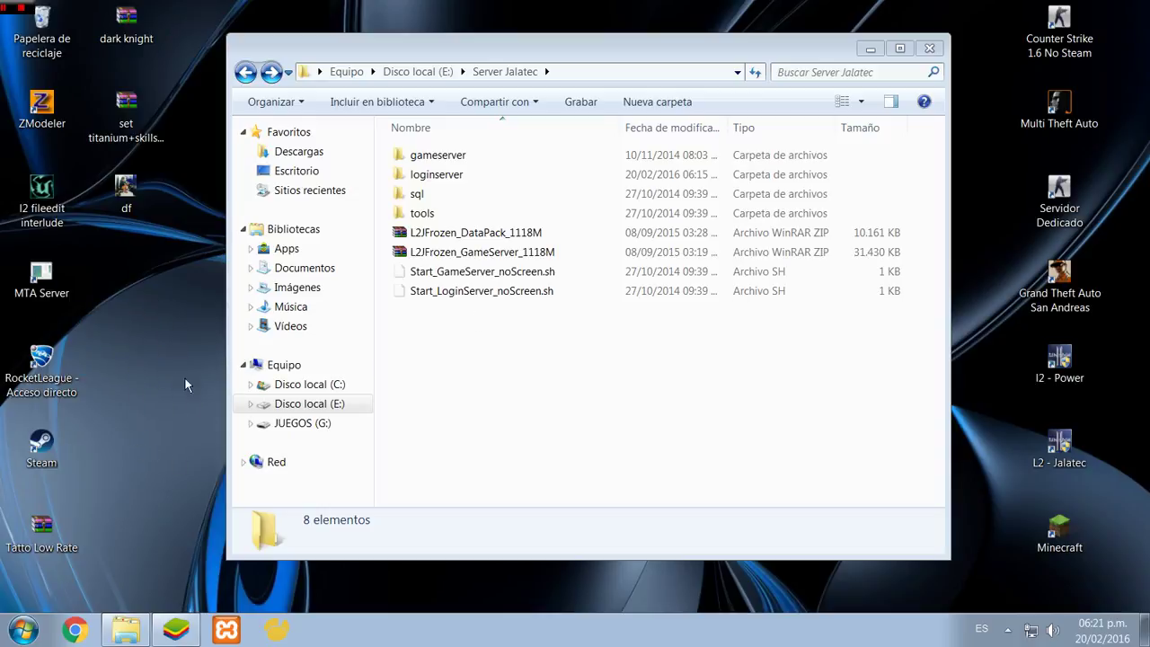